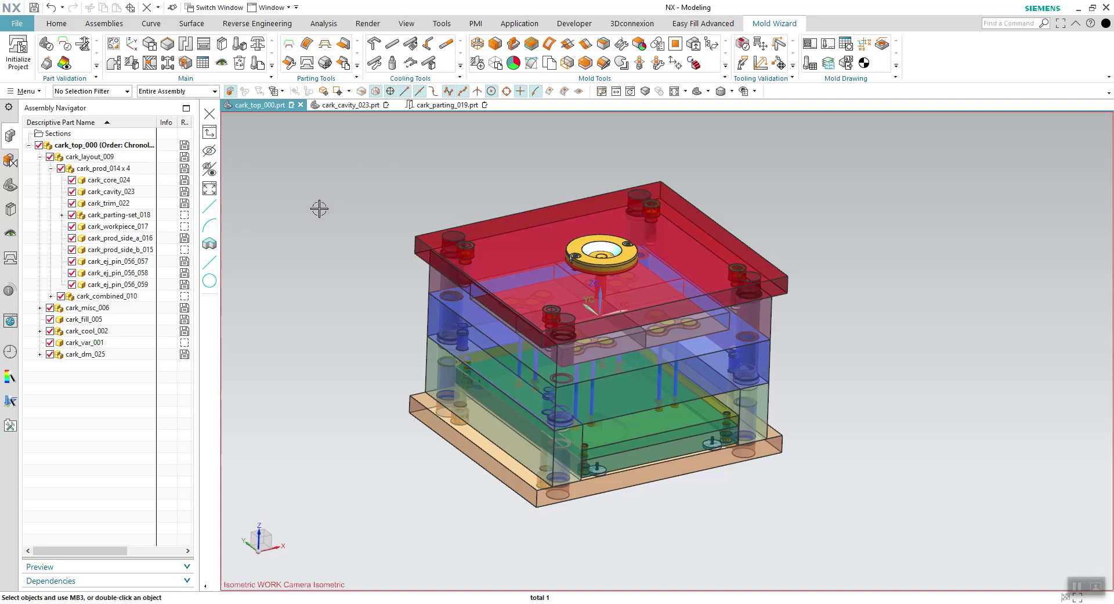
- Open cark_cavity_023 in its own window from the Assembly Navigator's right-click menu
{"action": "left_click", "coordinate": [118, 193]}
{"action": "right_click", "coordinate": [118, 194]}
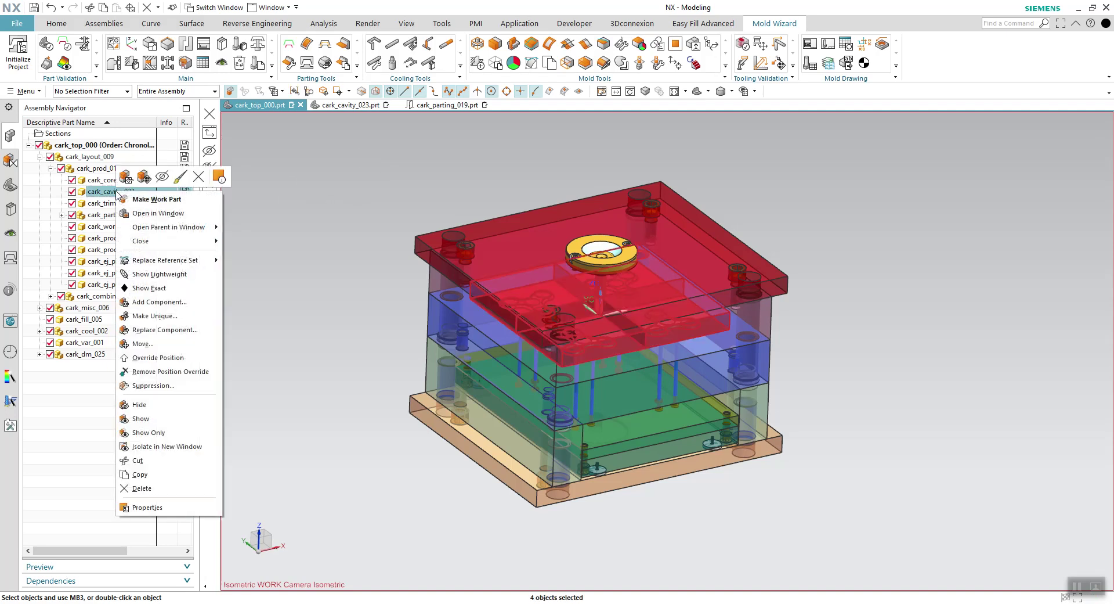
{"action": "left_click", "coordinate": [157, 213]}
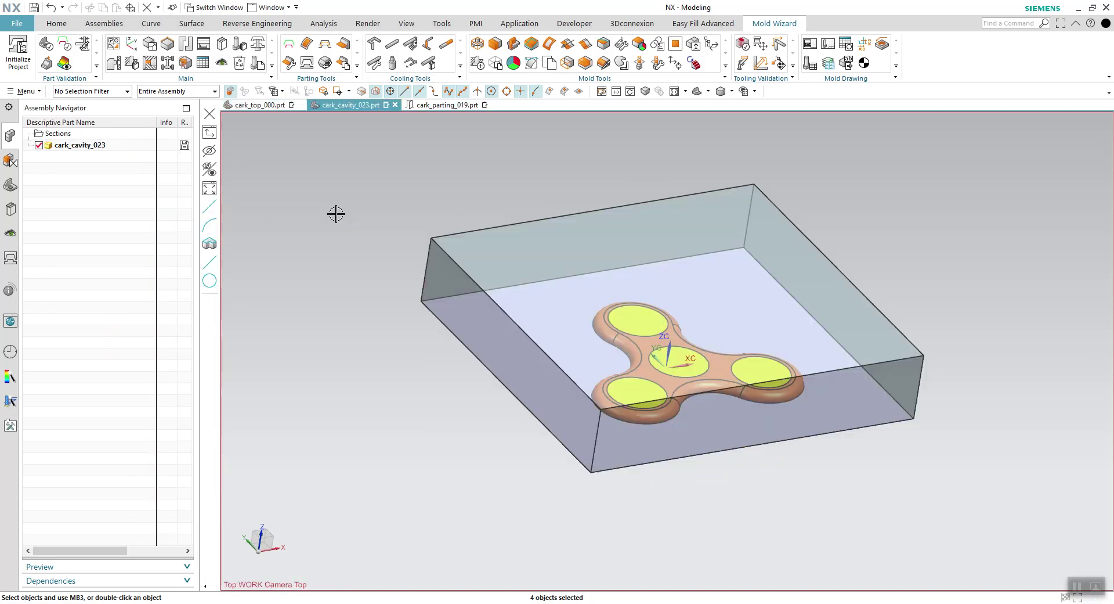
- Start a 5 mm Pattern Channel on the cavity block, viewed from nearly top-down
{"action": "mouse_move", "coordinate": [348, 263]}
{"action": "middle_mouse_down"}
{"action": "mouse_move", "coordinate": [357, 281]}
{"action": "mouse_move", "coordinate": [338, 239]}
{"action": "mouse_move", "coordinate": [342, 277]}
{"action": "middle_mouse_up"}
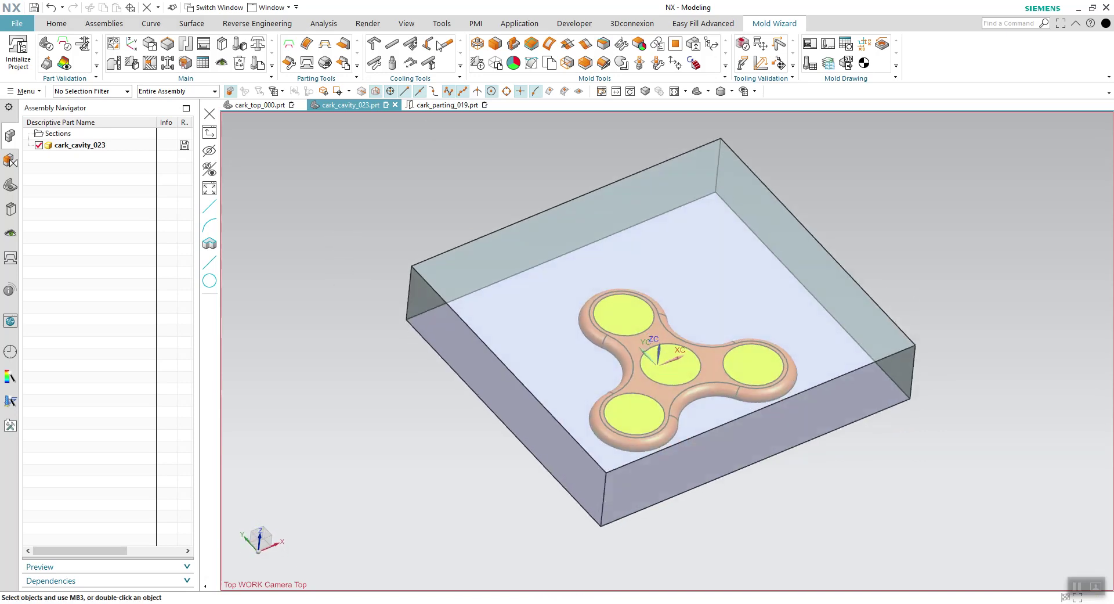
{"action": "left_click", "coordinate": [375, 45]}
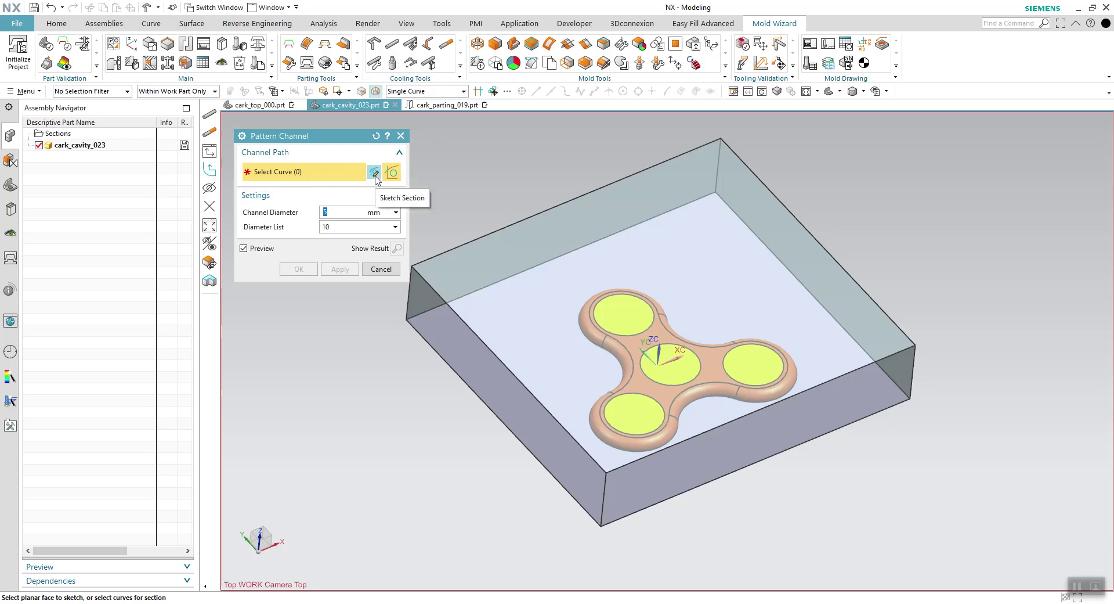
{"action": "mouse_move", "coordinate": [581, 196]}
{"action": "middle_mouse_down"}
{"action": "mouse_move", "coordinate": [549, 203]}
{"action": "mouse_move", "coordinate": [986, 204]}
{"action": "middle_mouse_up"}
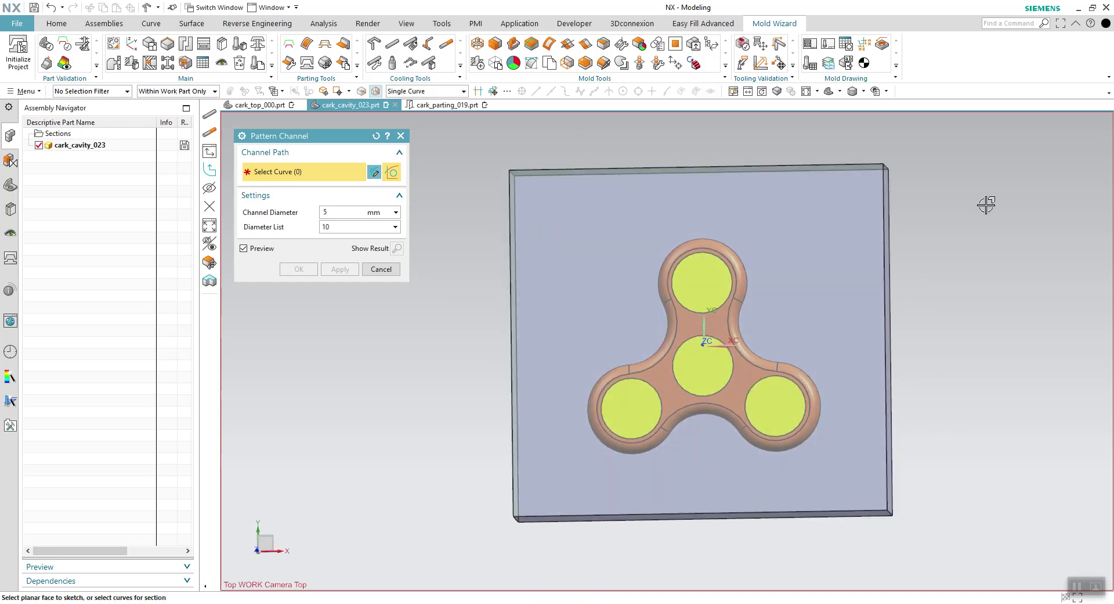
- Begin a sketch section for the channel path using the New Plane method
{"action": "left_click", "coordinate": [372, 171]}
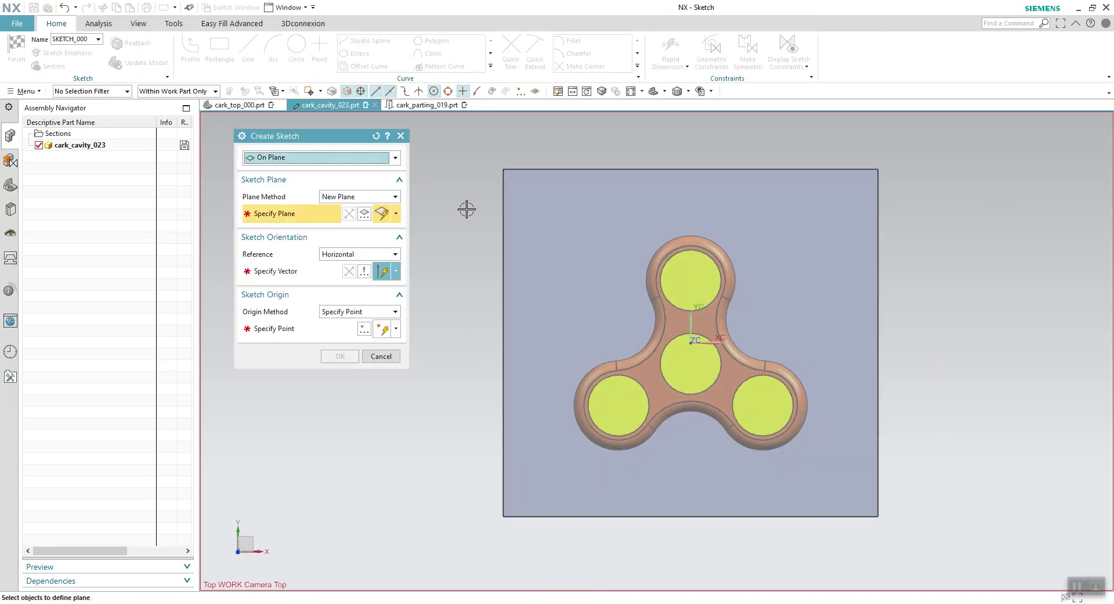
{"action": "scroll", "coordinate": [457, 210], "scroll_direction": "up", "scroll_amount": 3}
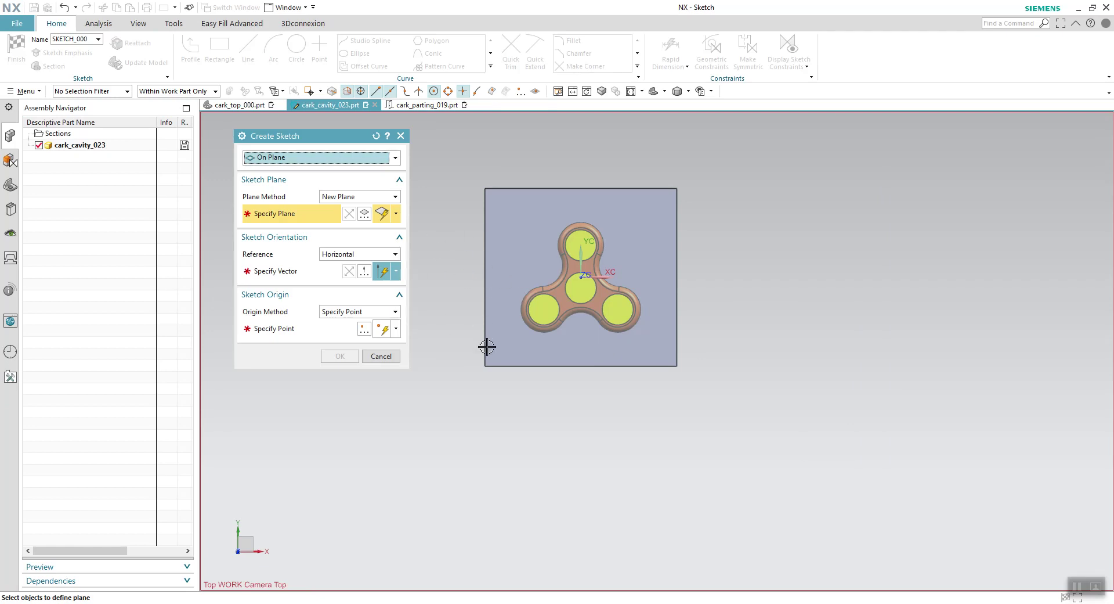
{"action": "key", "text": "Home"}
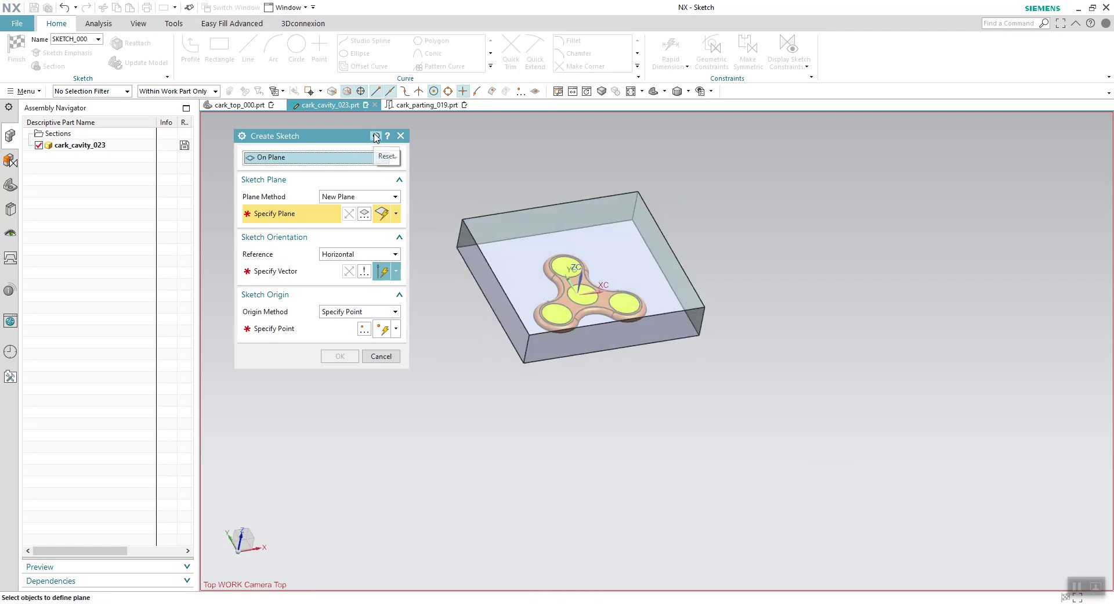
{"action": "left_click", "coordinate": [376, 136]}
{"action": "mouse_move", "coordinate": [515, 165]}
{"action": "middle_mouse_down"}
{"action": "mouse_move", "coordinate": [575, 177]}
{"action": "mouse_move", "coordinate": [779, 271]}
{"action": "middle_mouse_up"}
{"action": "middle_click_drag", "start_coordinate": [667, 374], "coordinate": [468, 258]}
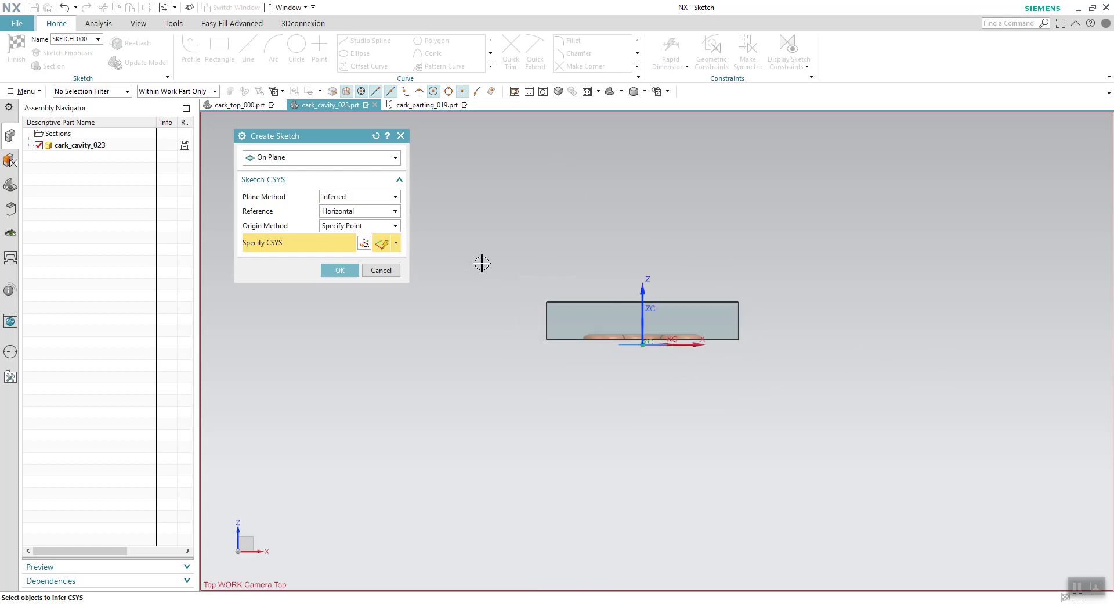
{"action": "left_click", "coordinate": [338, 195]}
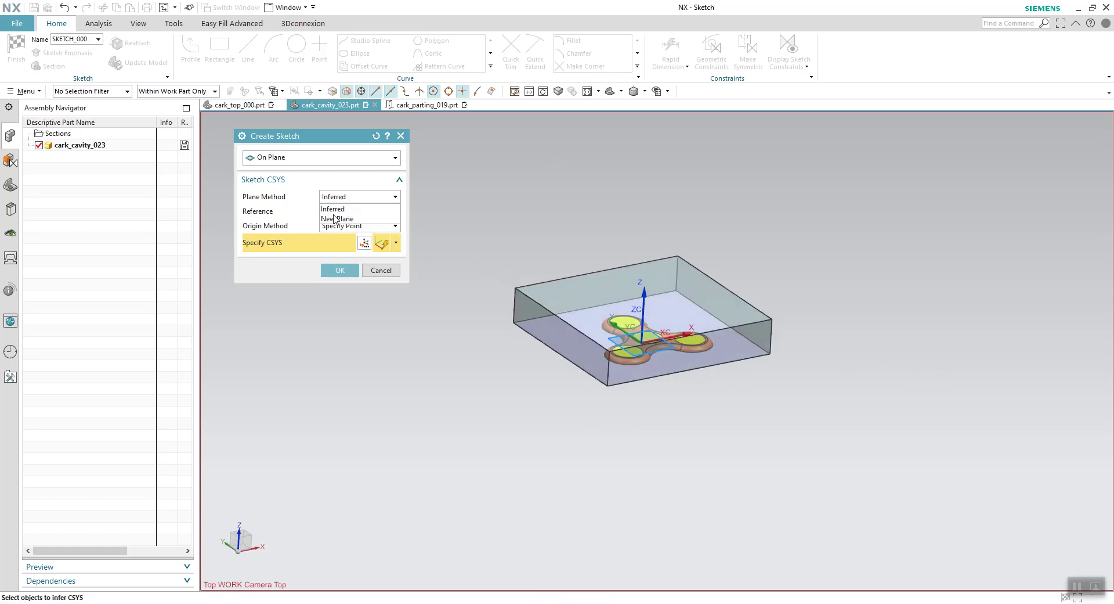
{"action": "left_click", "coordinate": [336, 220]}
- Use the block's top face as the sketch plane, confirming orientation and origin
{"action": "scroll", "coordinate": [720, 294], "scroll_direction": "up", "scroll_amount": 2}
{"action": "left_click", "coordinate": [719, 294]}
{"action": "scroll", "coordinate": [747, 195], "scroll_direction": "down", "scroll_amount": 2}
{"action": "middle_click", "coordinate": [703, 221]}
{"action": "left_click", "coordinate": [683, 351]}
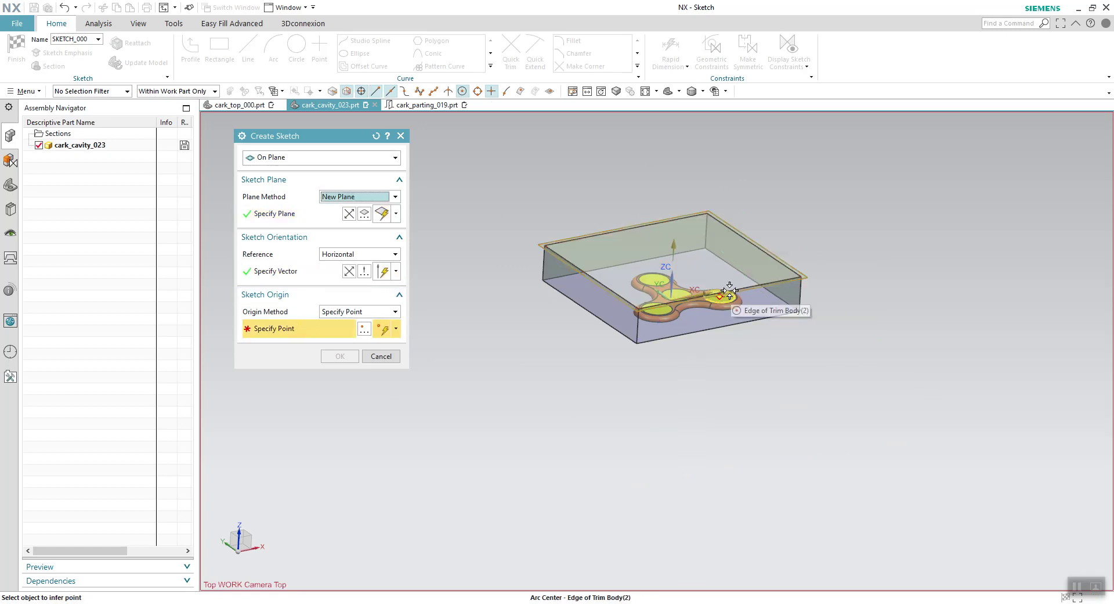
{"action": "scroll", "coordinate": [720, 288], "scroll_direction": "up", "scroll_amount": 3}
{"action": "middle_click_drag", "start_coordinate": [719, 288], "coordinate": [824, 285]}
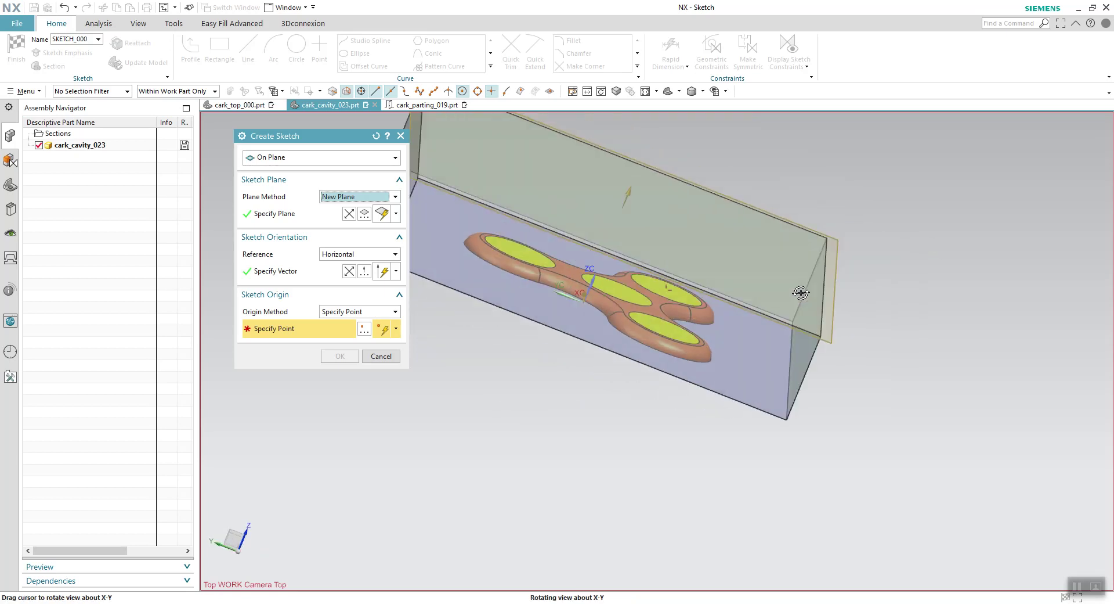
{"action": "left_click", "coordinate": [824, 286]}
- Offset the sketch plane -10 mm from the top face and create SKETCH_000
{"action": "middle_click_drag", "start_coordinate": [905, 281], "coordinate": [793, 256]}
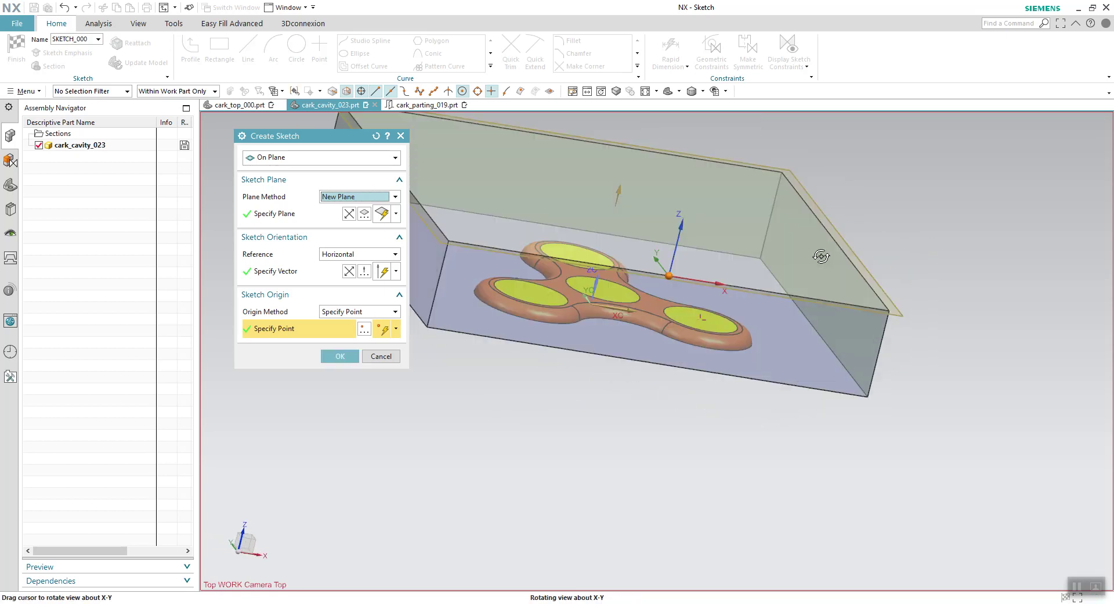
{"action": "left_click", "coordinate": [291, 222]}
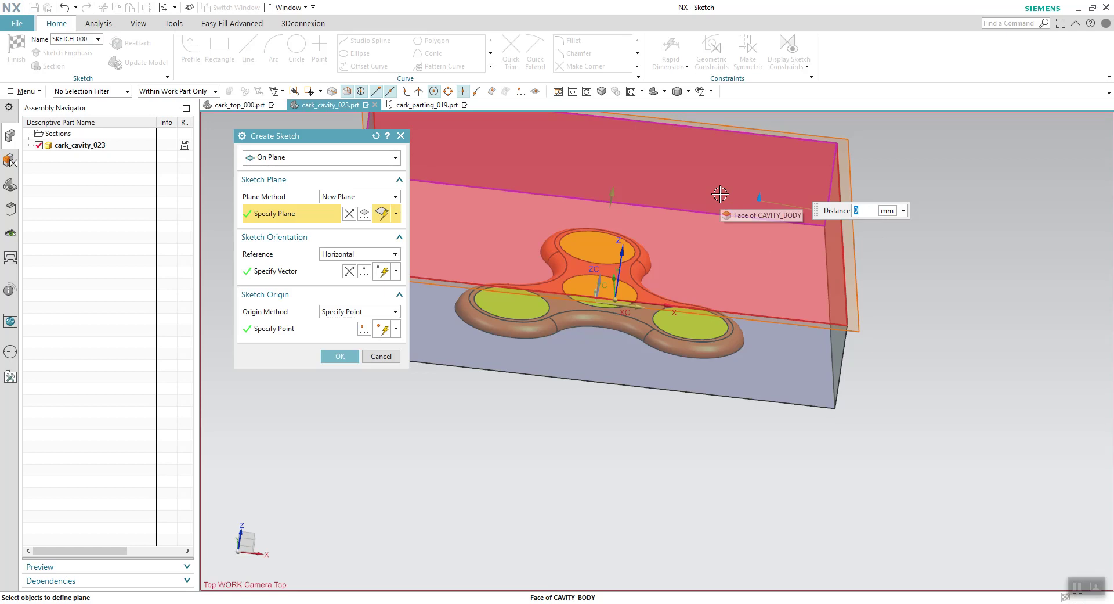
{"action": "type", "text": "-10"}
{"action": "key", "text": "Return"}
{"action": "mouse_move", "coordinate": [750, 177]}
{"action": "middle_mouse_down"}
{"action": "mouse_move", "coordinate": [977, 338]}
{"action": "mouse_move", "coordinate": [963, 308]}
{"action": "mouse_move", "coordinate": [990, 316]}
{"action": "middle_mouse_up"}
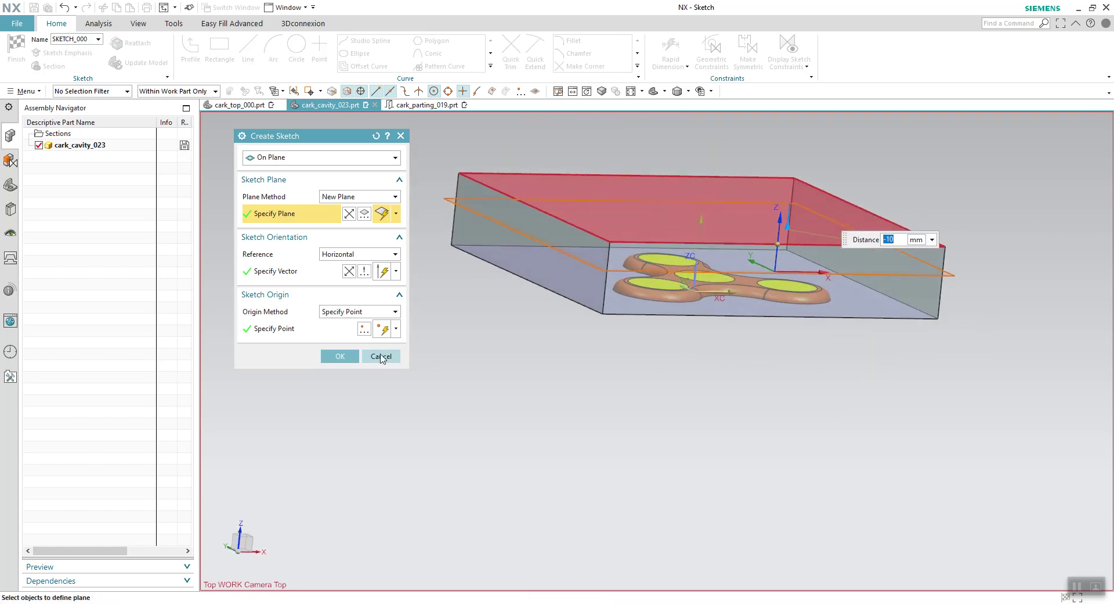
{"action": "left_click", "coordinate": [342, 356]}
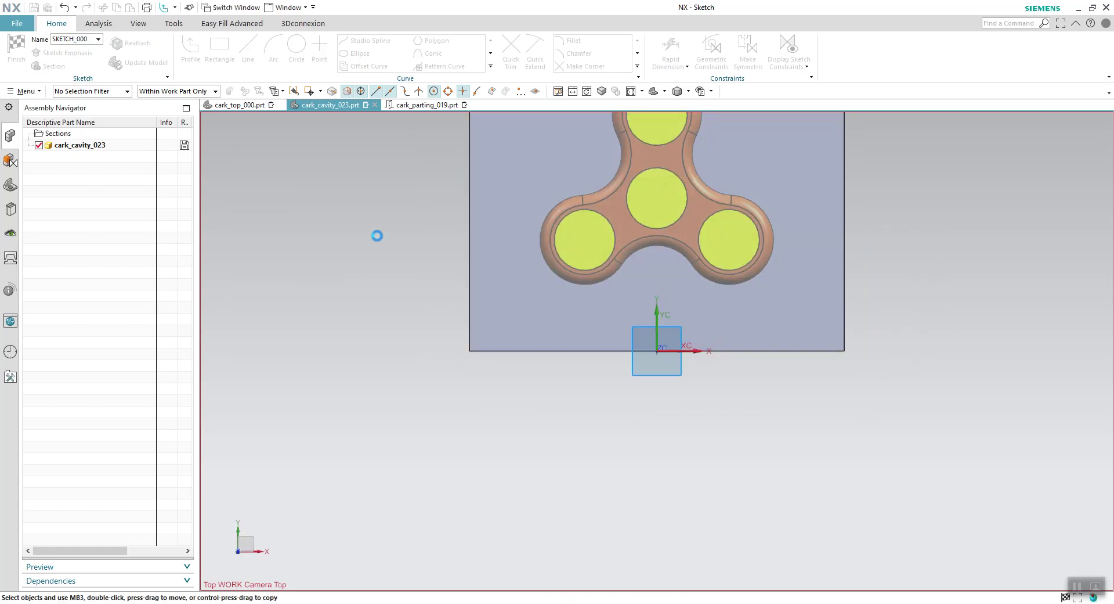
- Draw a rectangle around the spinner by two opposite corners and finish the sketch
{"action": "right_click", "coordinate": [393, 199]}
{"action": "key", "text": "Escape"}
{"action": "middle_click_drag", "start_coordinate": [418, 182], "coordinate": [450, 303], "text": "shift"}
{"action": "left_click", "coordinate": [220, 51]}
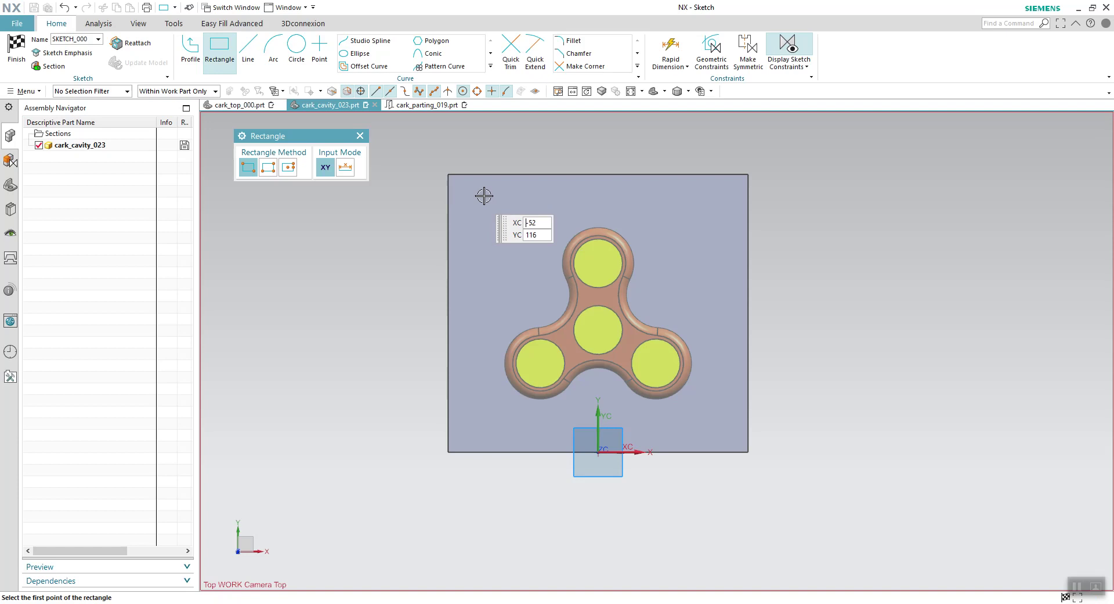
{"action": "left_click", "coordinate": [480, 198]}
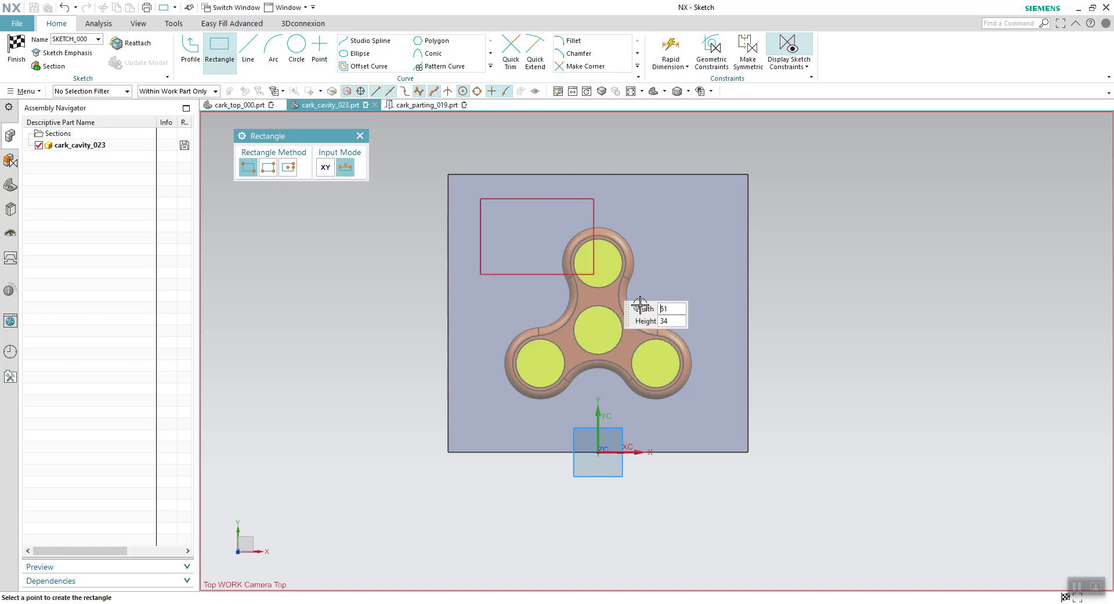
{"action": "left_click", "coordinate": [718, 425]}
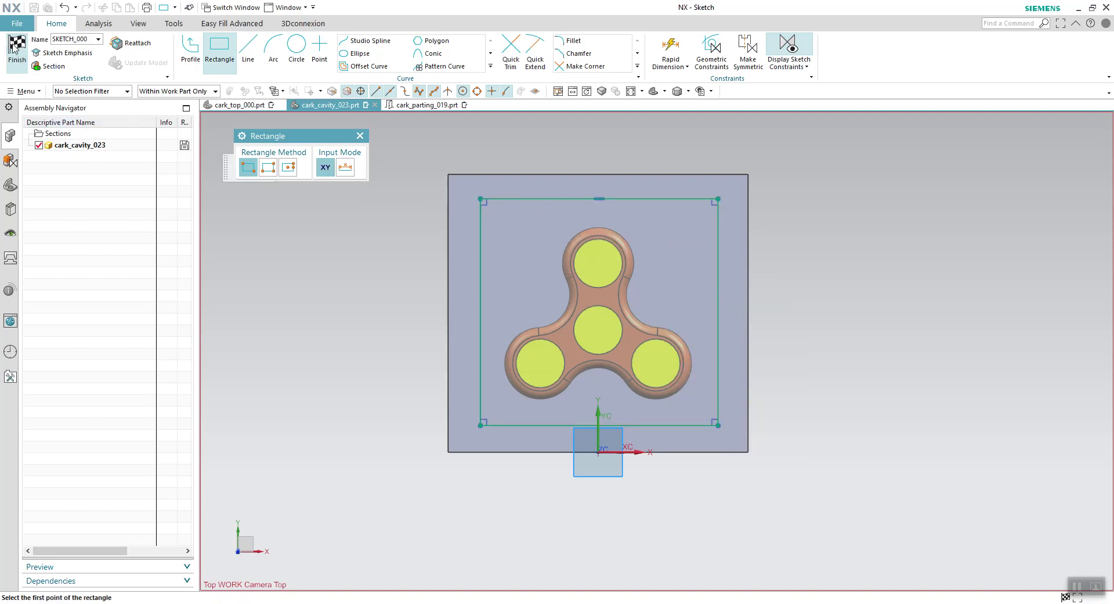
{"action": "left_click", "coordinate": [16, 50]}
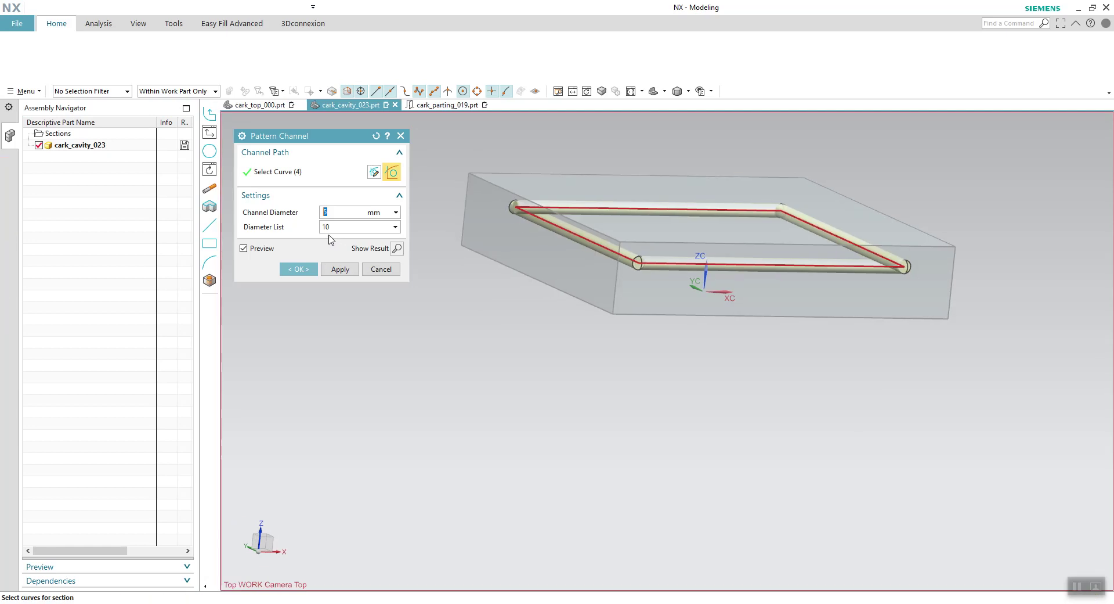
- Check the tube preview and create the 5 mm channel loop along the rectangle
{"action": "middle_click_drag", "start_coordinate": [575, 169], "coordinate": [575, 254]}
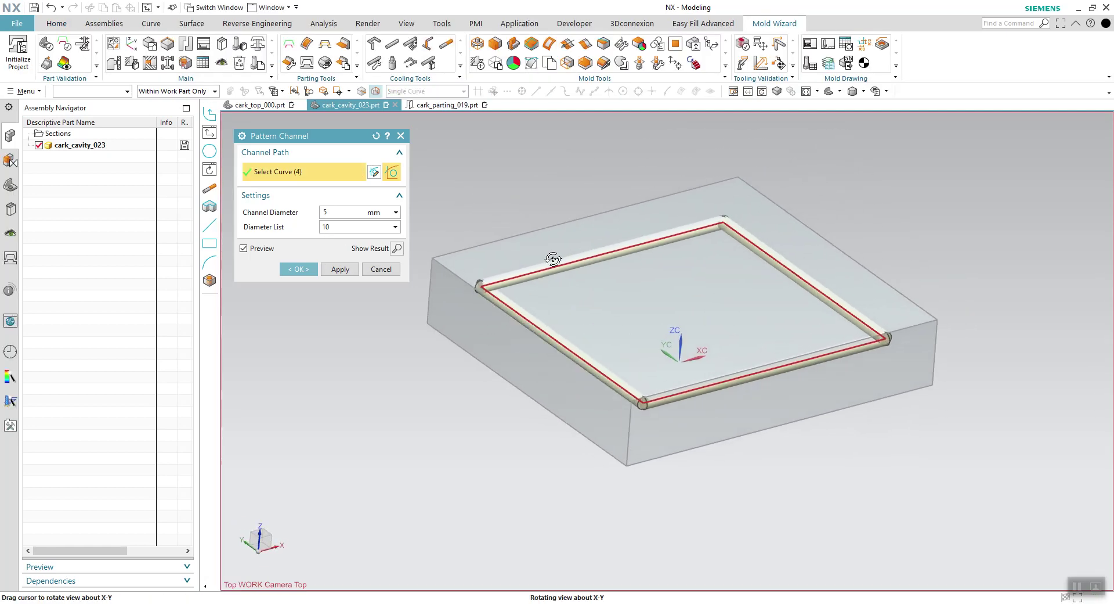
{"action": "middle_click_drag", "start_coordinate": [575, 255], "coordinate": [547, 251]}
{"action": "left_click", "coordinate": [298, 270]}
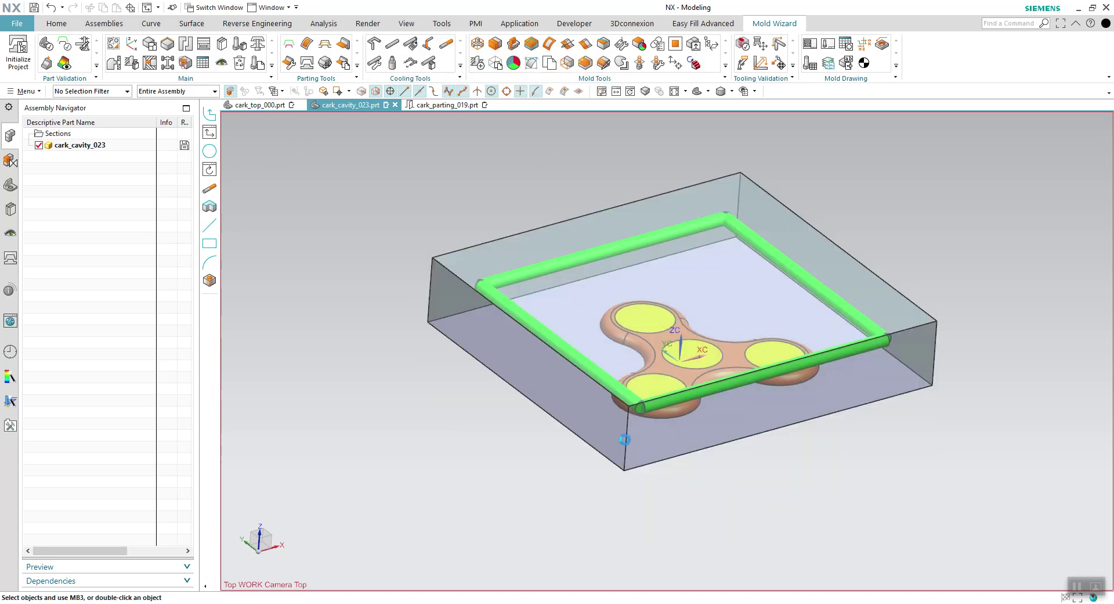
{"action": "scroll", "coordinate": [652, 434], "scroll_direction": "up", "scroll_amount": 5}
- Extend two channel ends by 21.5 mm so they exit through the block's sides
{"action": "left_click", "coordinate": [594, 397]}
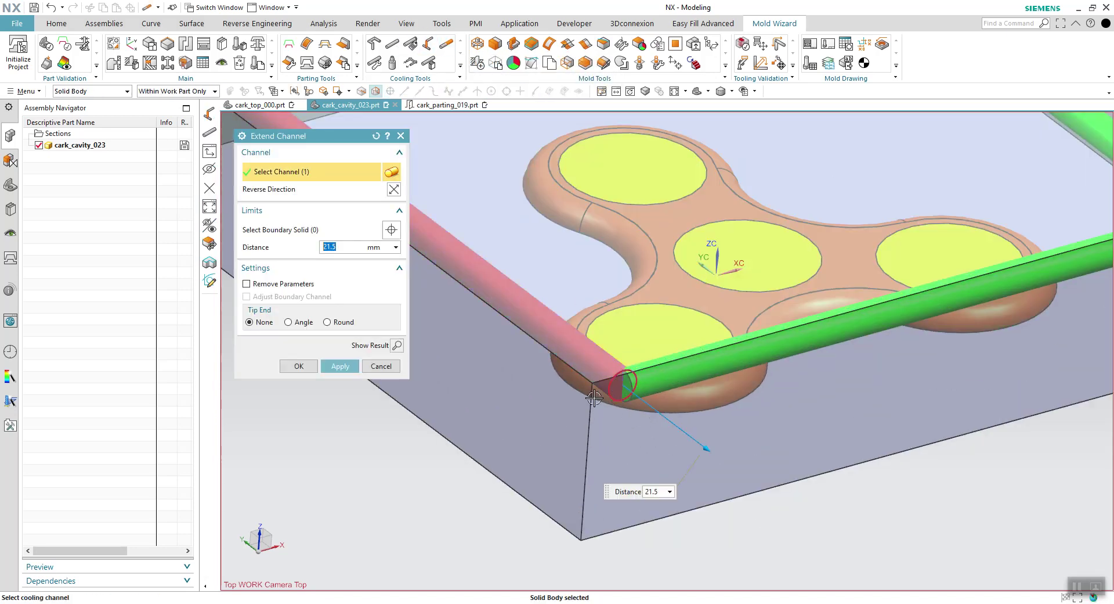
{"action": "left_click", "coordinate": [339, 366]}
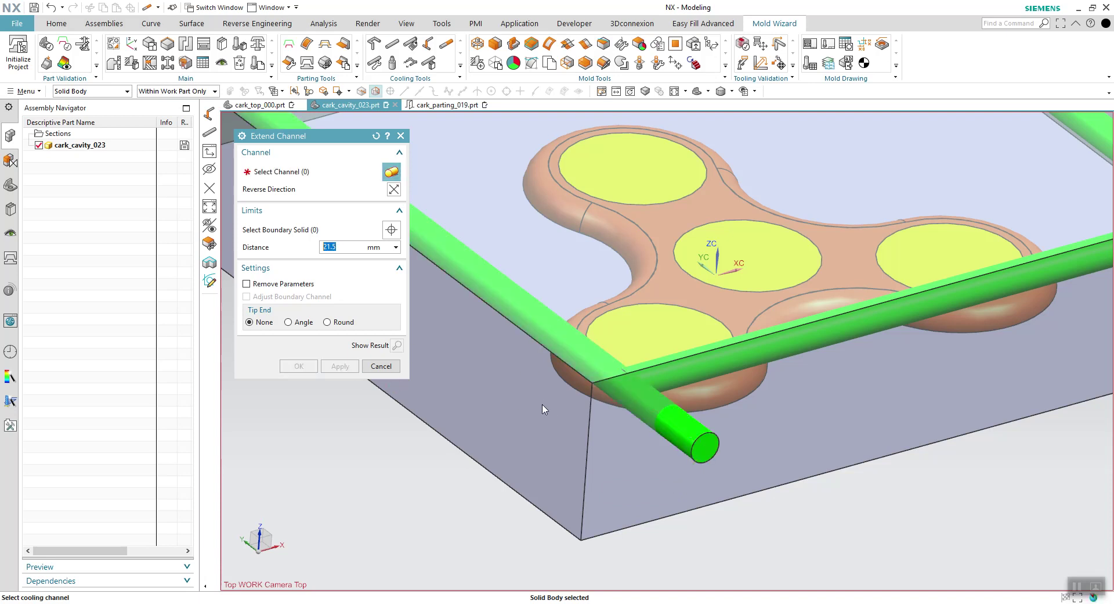
{"action": "scroll", "coordinate": [575, 388], "scroll_direction": "down", "scroll_amount": 2}
{"action": "scroll", "coordinate": [935, 315], "scroll_direction": "up", "scroll_amount": 3}
{"action": "left_click", "coordinate": [891, 293]}
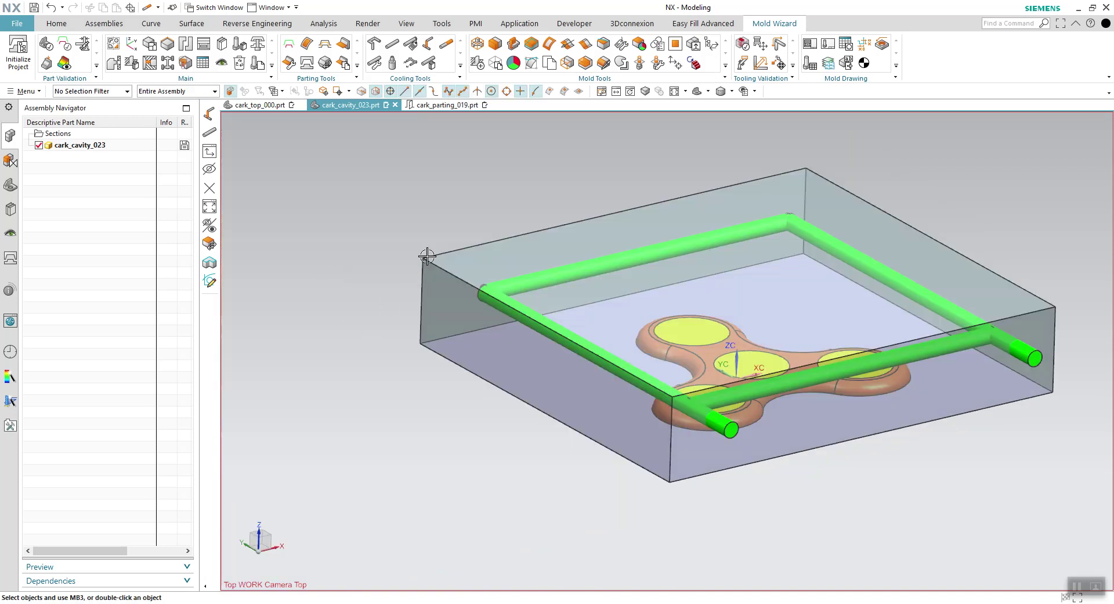
{"action": "mouse_move", "coordinate": [427, 256]}
{"action": "middle_mouse_down"}
{"action": "mouse_move", "coordinate": [415, 219]}
{"action": "mouse_move", "coordinate": [405, 231]}
{"action": "mouse_move", "coordinate": [394, 217]}
{"action": "mouse_move", "coordinate": [405, 219]}
{"action": "mouse_move", "coordinate": [404, 252]}
{"action": "mouse_move", "coordinate": [393, 230]}
{"action": "middle_mouse_up"}
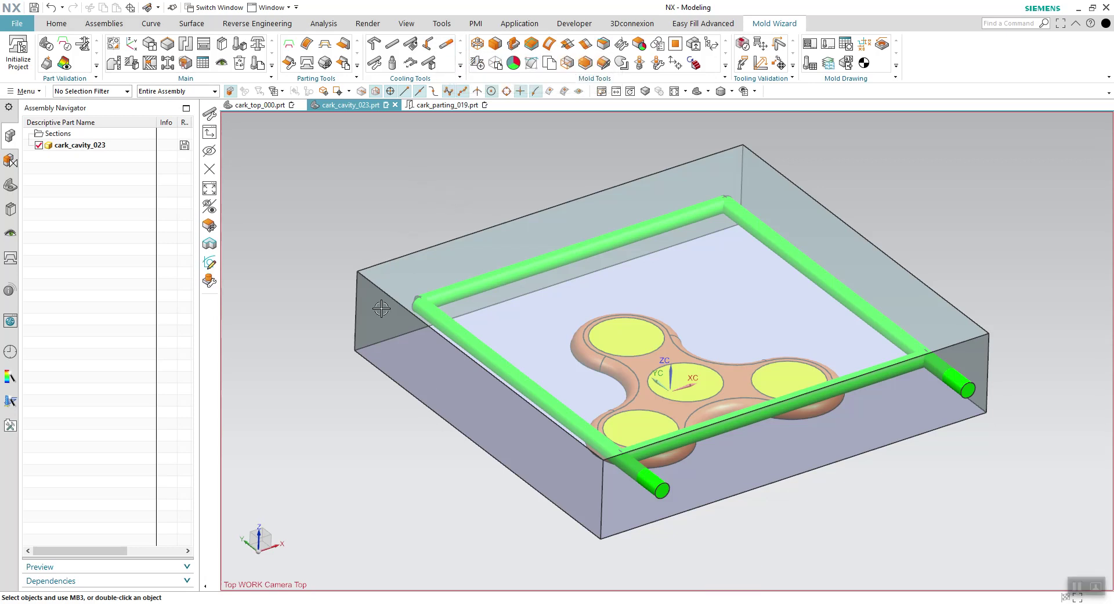
- Define the right, top, left and bottom pipes as Water_MM cooling channels
{"action": "left_click", "coordinate": [411, 44]}
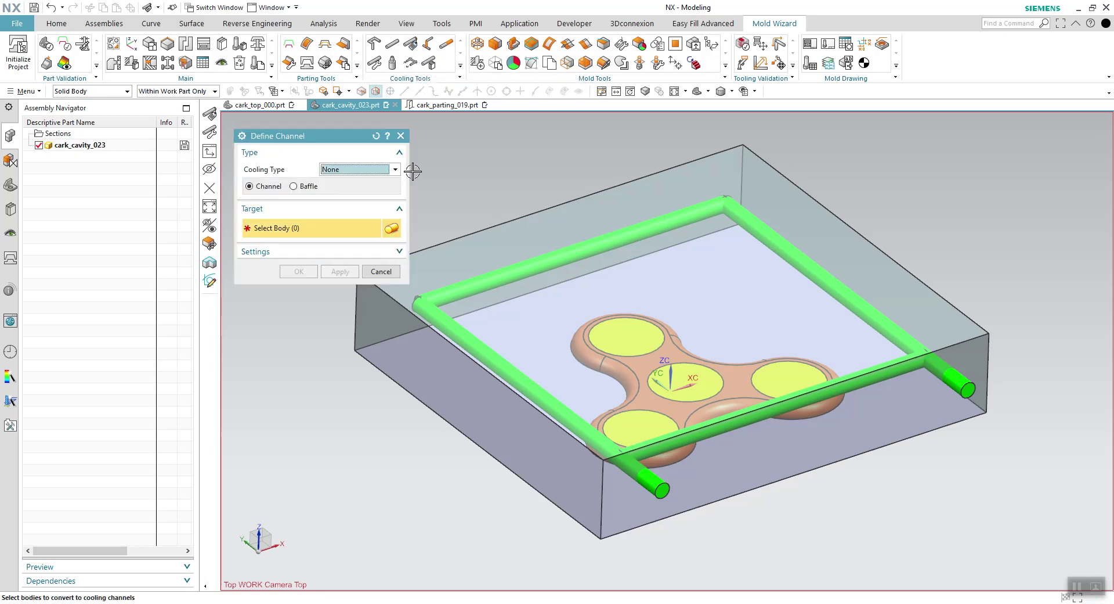
{"action": "left_click", "coordinate": [369, 169]}
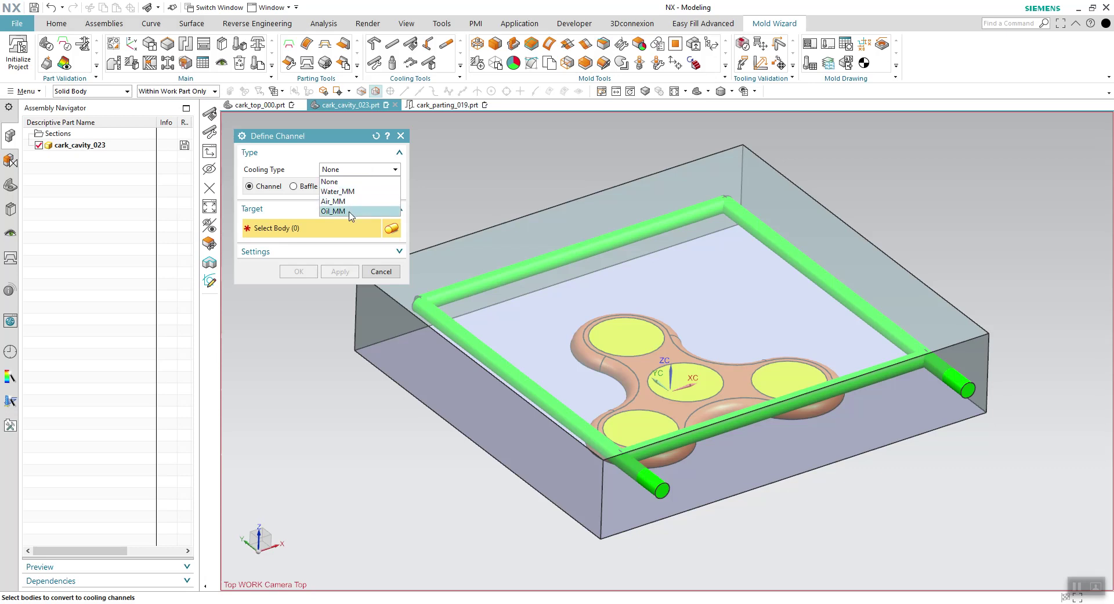
{"action": "left_click", "coordinate": [347, 192]}
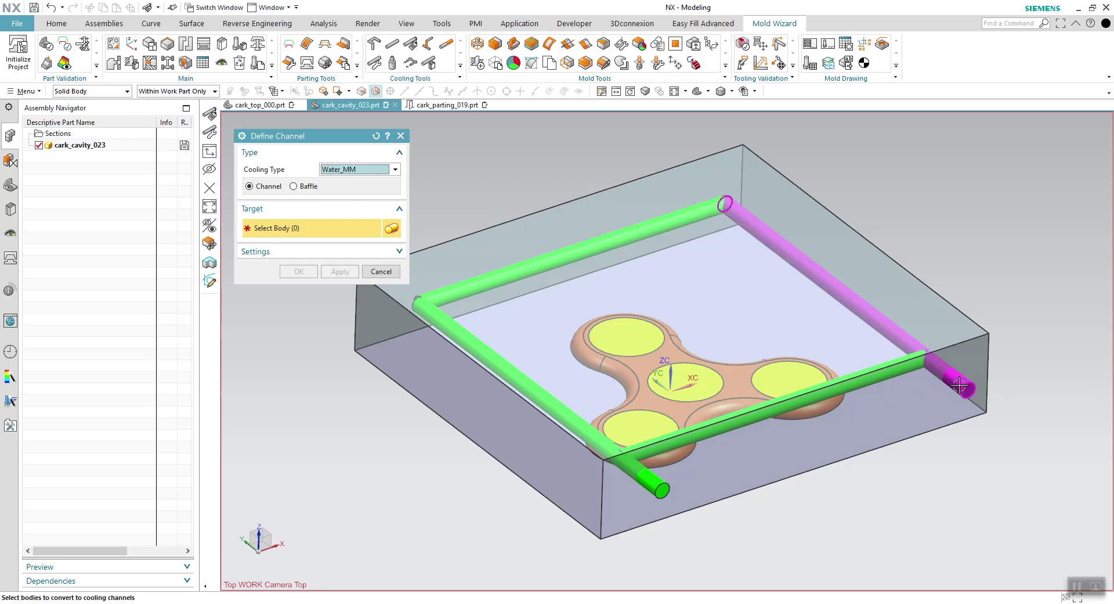
{"action": "left_click", "coordinate": [937, 392]}
{"action": "left_click", "coordinate": [679, 217]}
{"action": "left_click", "coordinate": [463, 331]}
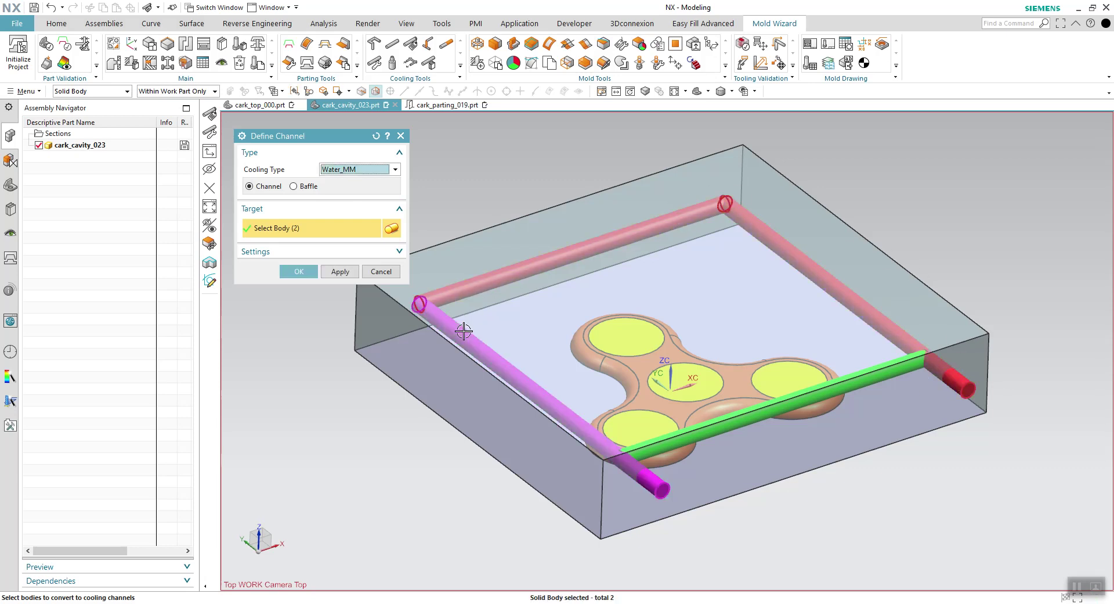
{"action": "left_click", "coordinate": [846, 382]}
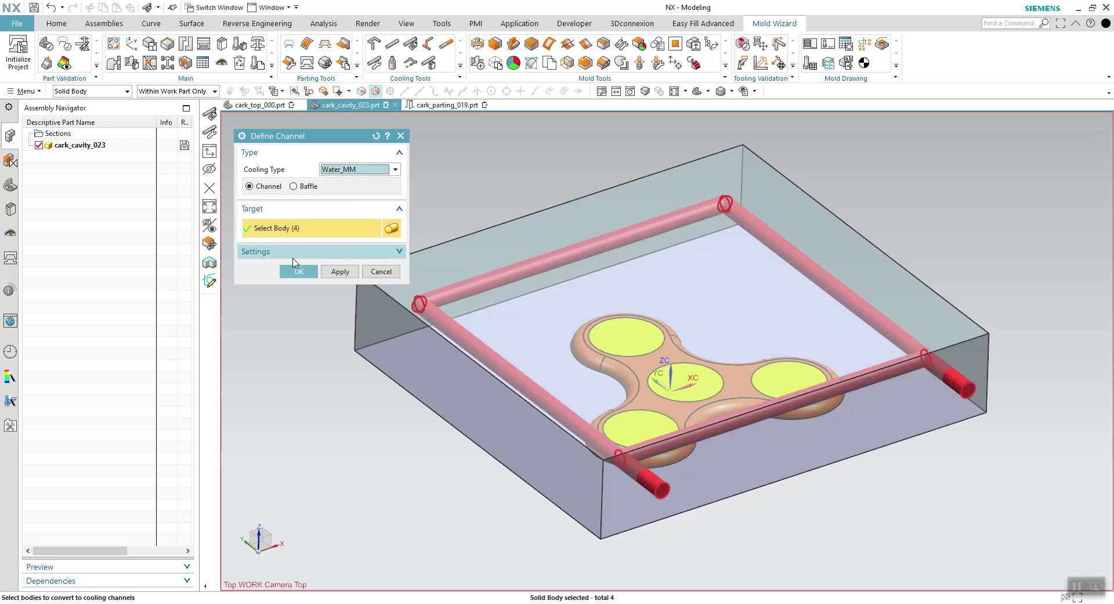
{"action": "left_click", "coordinate": [294, 259]}
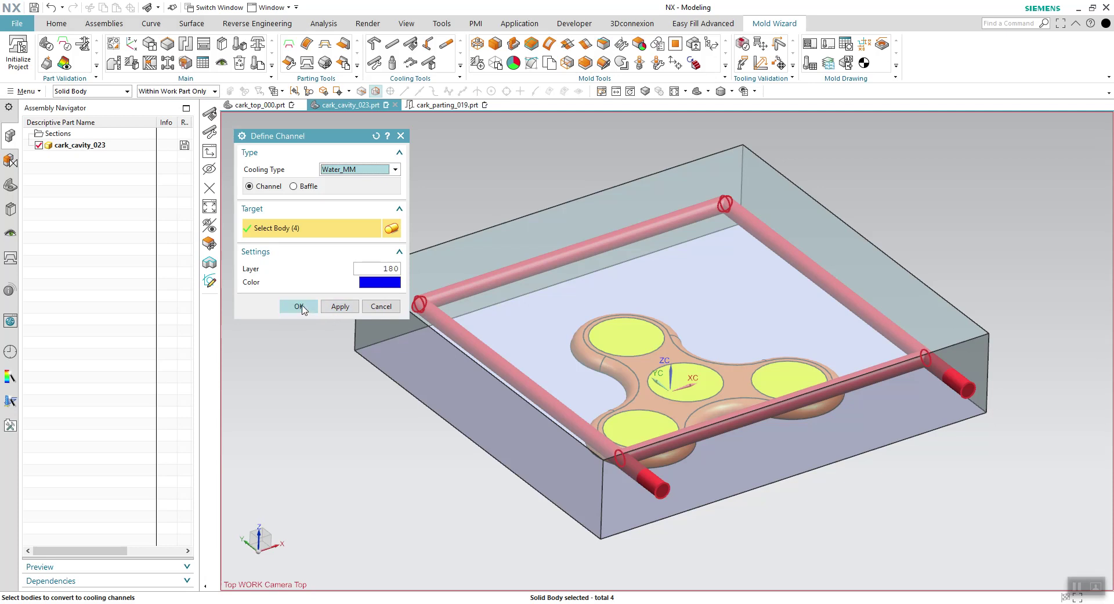
{"action": "left_click", "coordinate": [299, 307]}
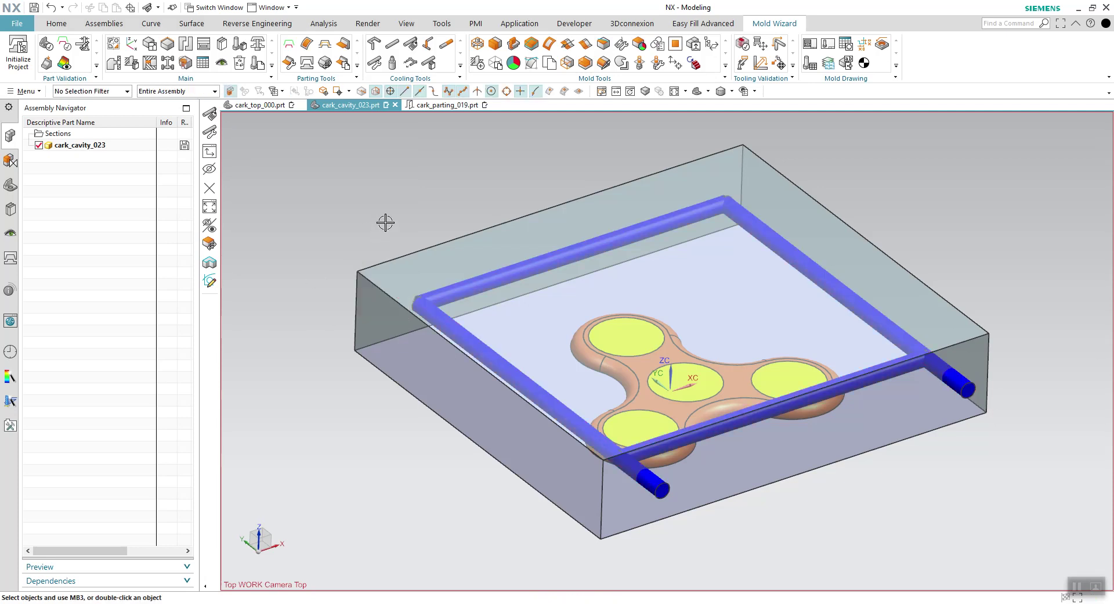
- Place pipe plug cark_pipe_plug_072 at the centre of the front-left channel's tube end
{"action": "left_click", "coordinate": [393, 69]}
{"action": "middle_click_drag", "start_coordinate": [522, 174], "coordinate": [583, 163], "text": "shift"}
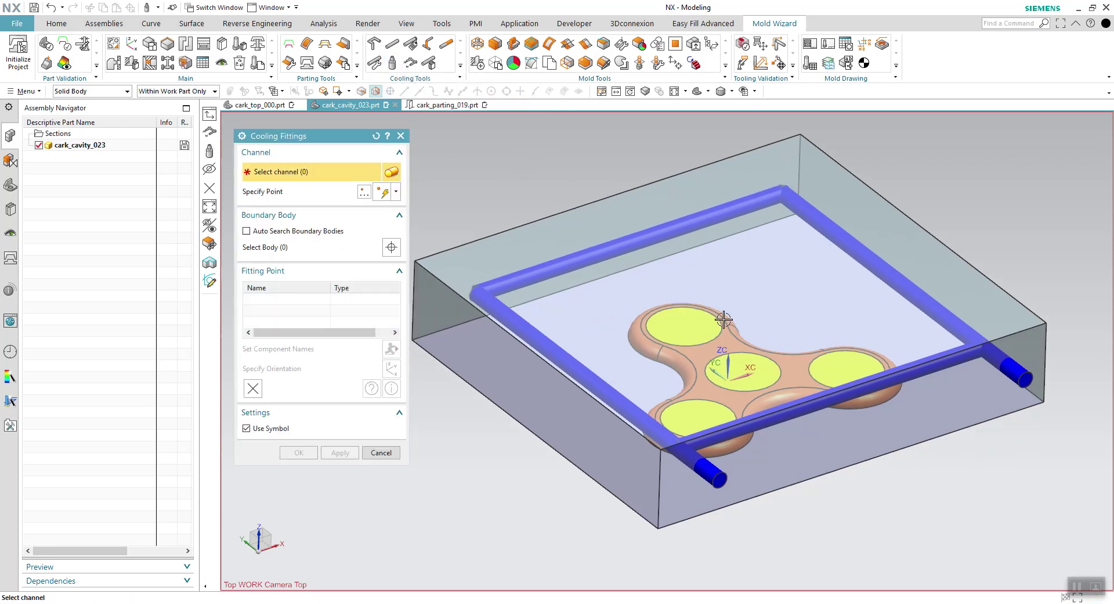
{"action": "scroll", "coordinate": [723, 464], "scroll_direction": "up", "scroll_amount": 3}
{"action": "left_click", "coordinate": [721, 452]}
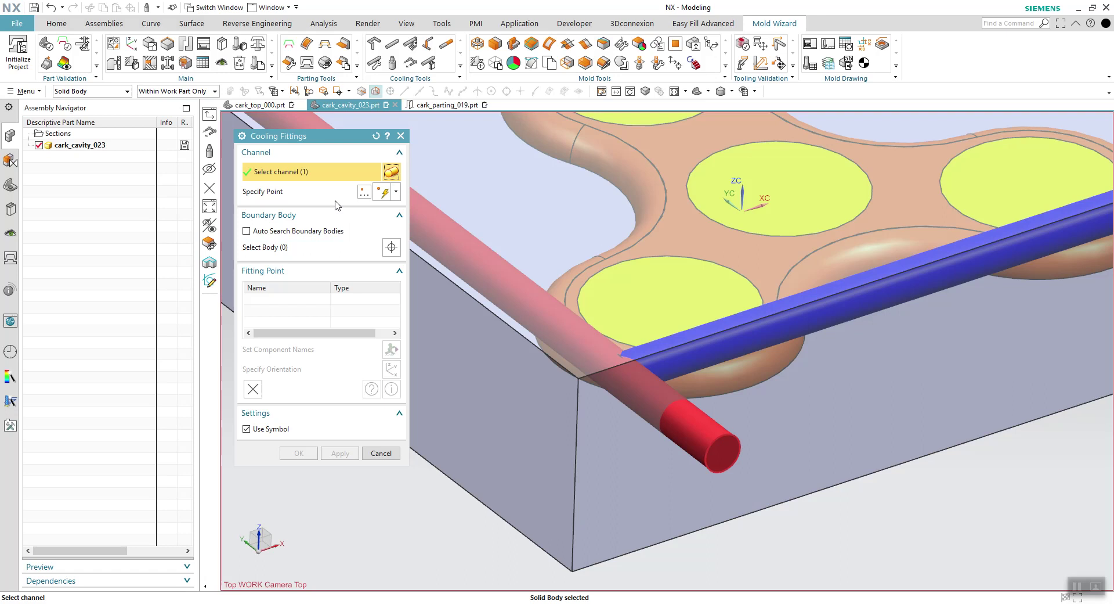
{"action": "left_click", "coordinate": [301, 199]}
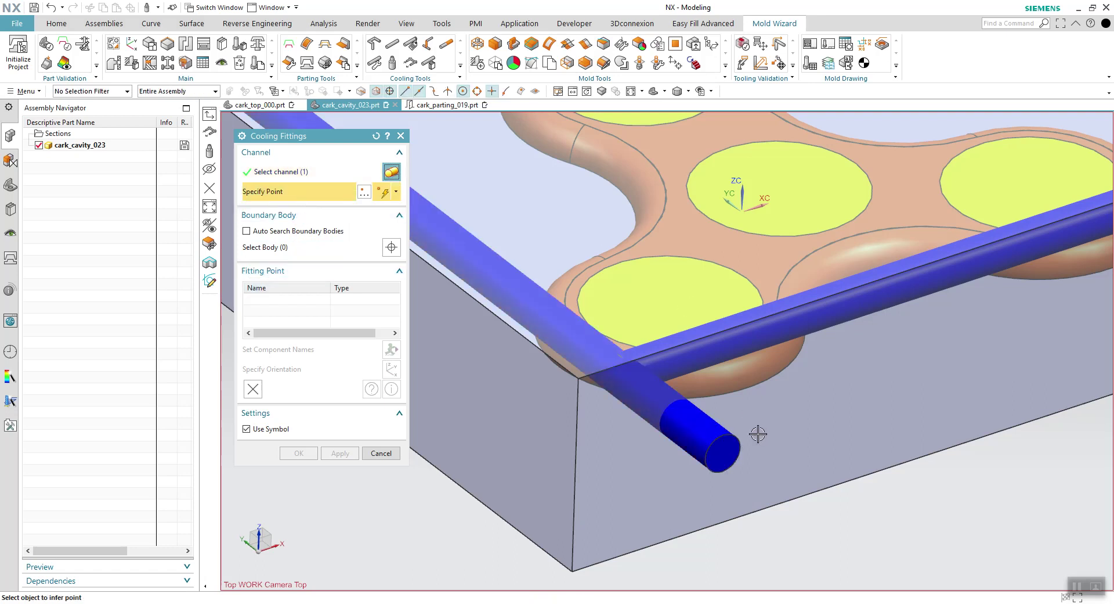
{"action": "left_click", "coordinate": [718, 447]}
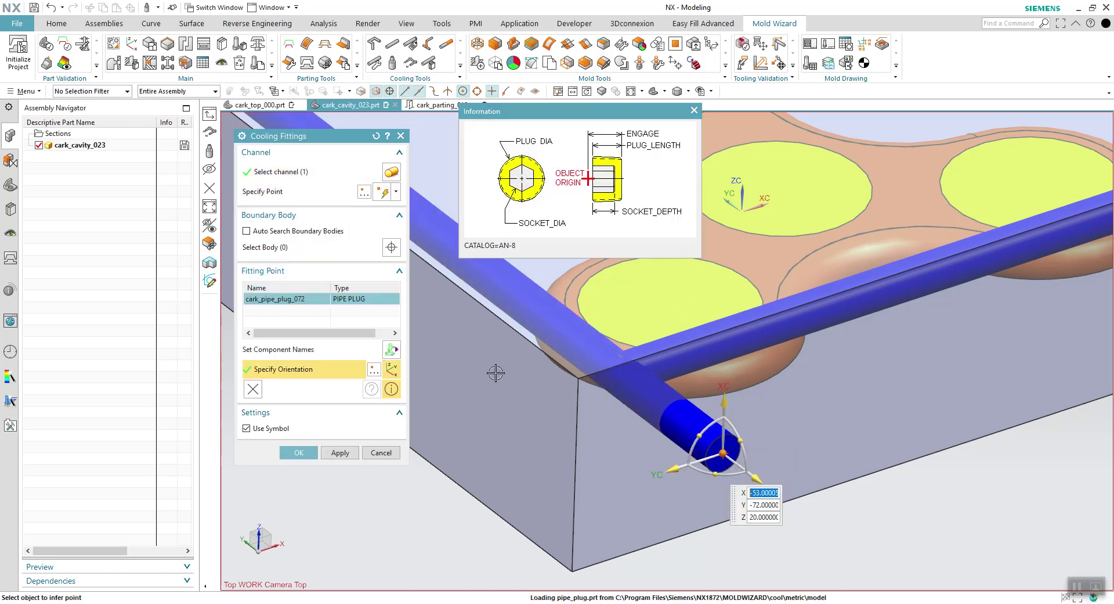
{"action": "scroll", "coordinate": [523, 351], "scroll_direction": "down", "scroll_amount": 3}
{"action": "scroll", "coordinate": [523, 351], "scroll_direction": "down", "scroll_amount": 3}
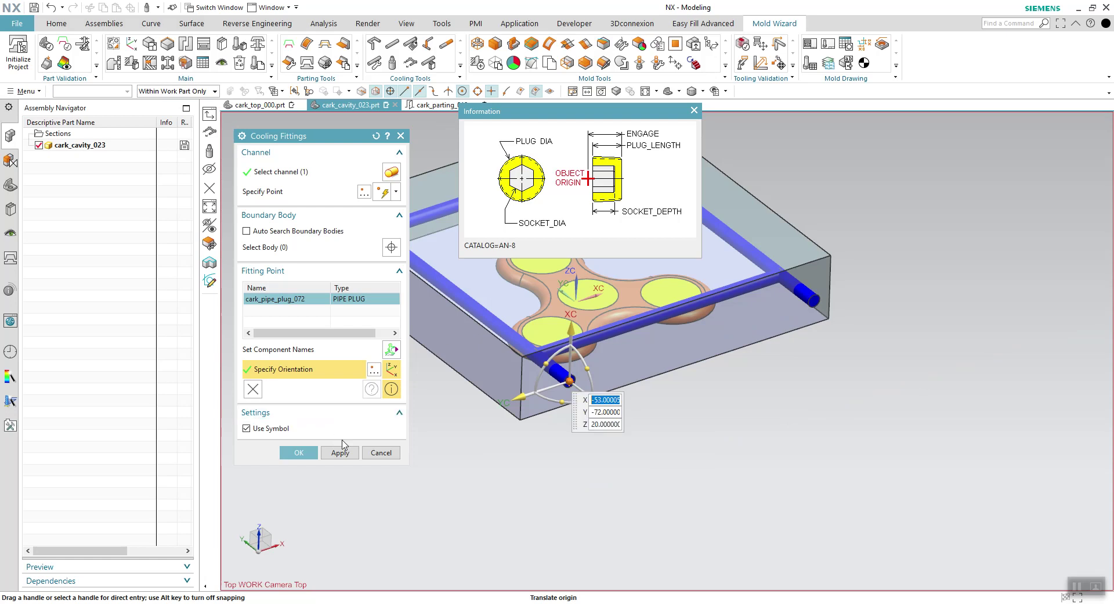
{"action": "left_click", "coordinate": [347, 455]}
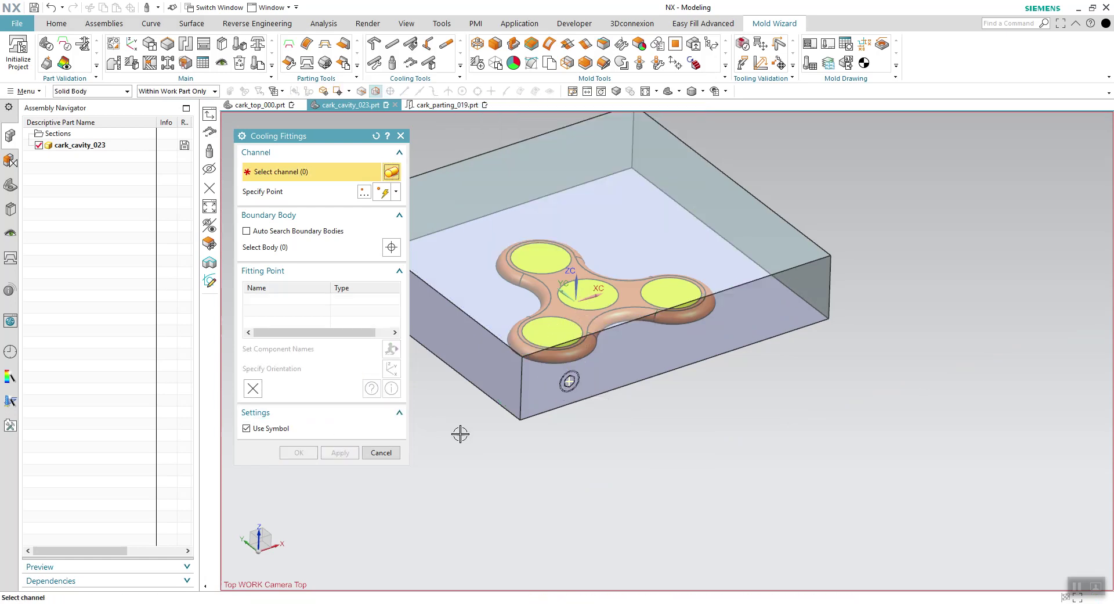
{"action": "scroll", "coordinate": [581, 359], "scroll_direction": "up", "scroll_amount": 3}
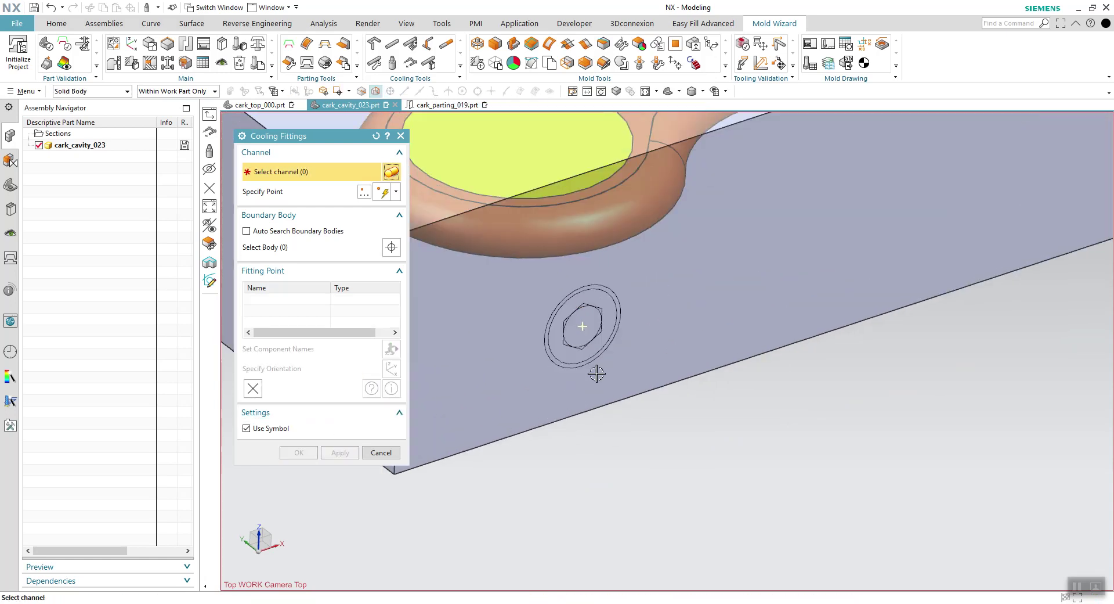
{"action": "left_click", "coordinate": [381, 452]}
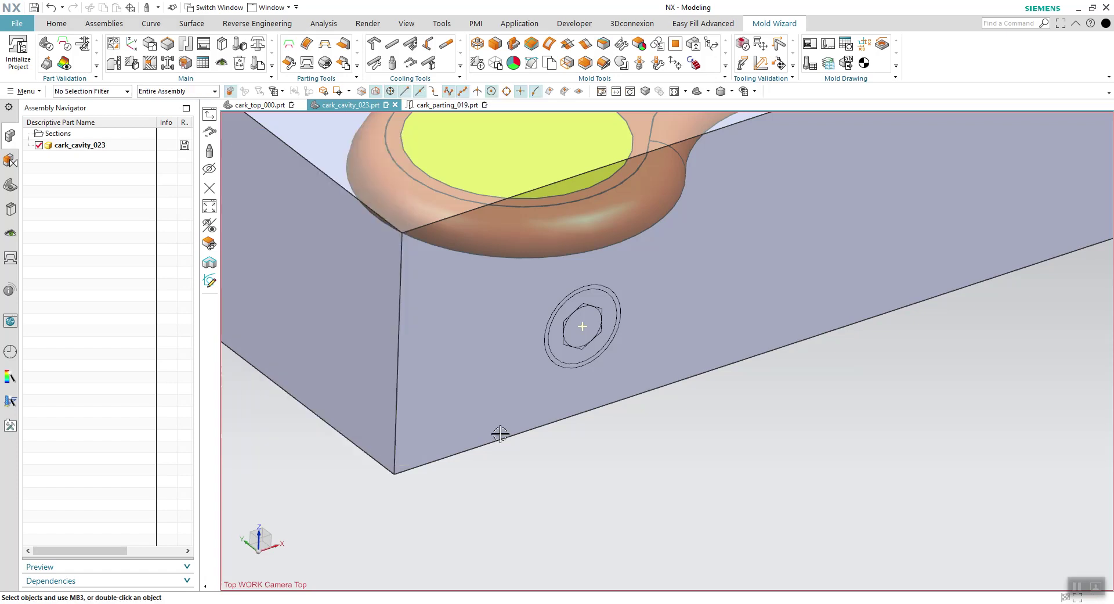
{"action": "scroll", "coordinate": [645, 407], "scroll_direction": "down", "scroll_amount": 3}
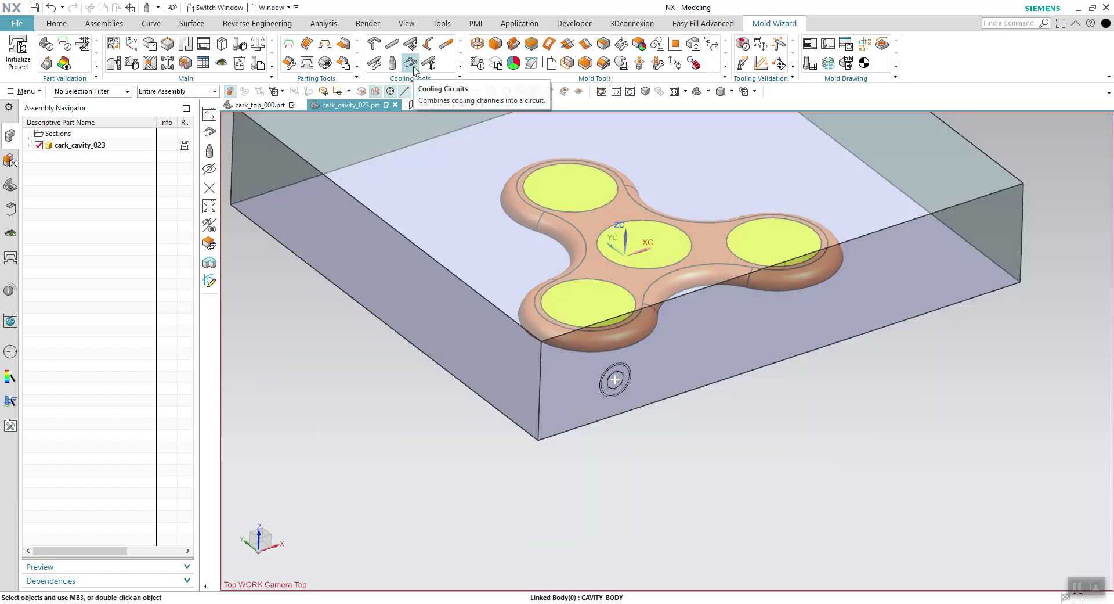
- Create Circuit1 with the front tube as its inlet
{"action": "left_click", "coordinate": [414, 67]}
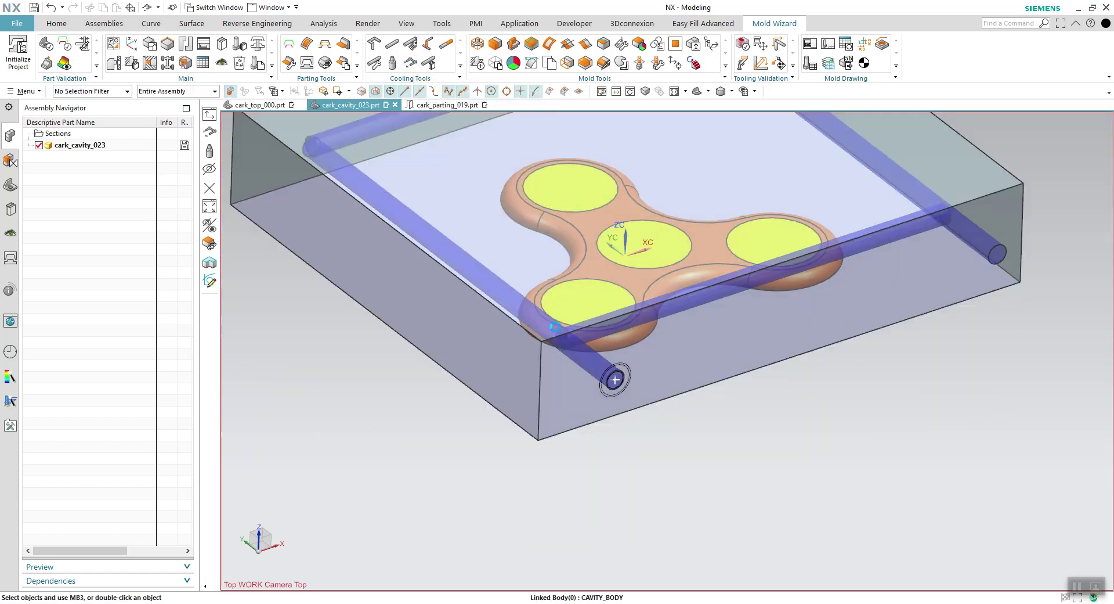
{"action": "scroll", "coordinate": [721, 434], "scroll_direction": "down", "scroll_amount": 3}
{"action": "scroll", "coordinate": [669, 407], "scroll_direction": "up", "scroll_amount": 5}
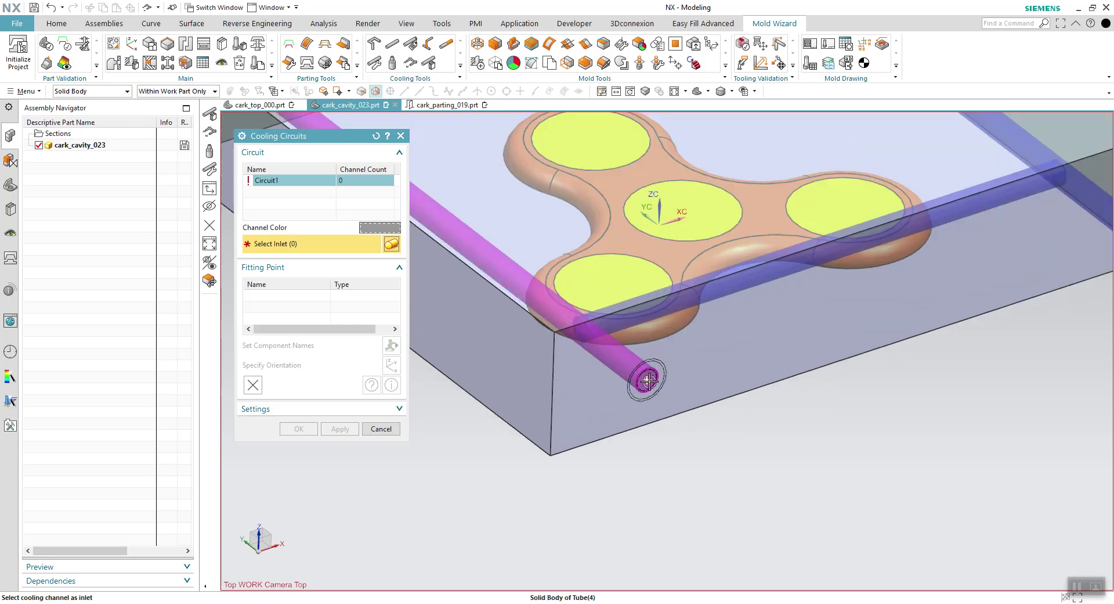
{"action": "left_click", "coordinate": [648, 380]}
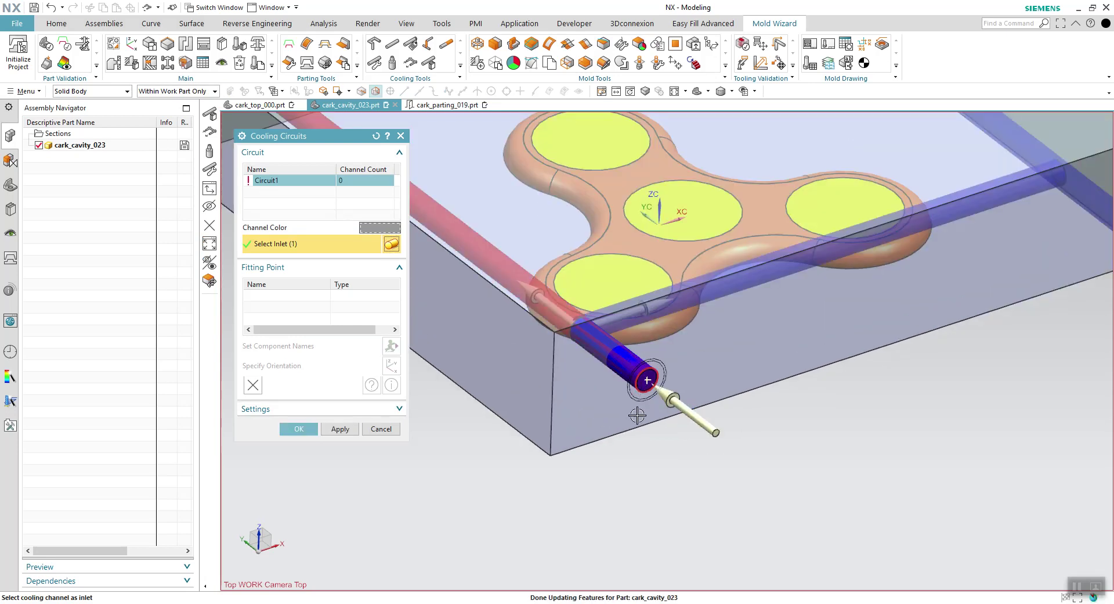
{"action": "scroll", "coordinate": [714, 443], "scroll_direction": "down", "scroll_amount": 1}
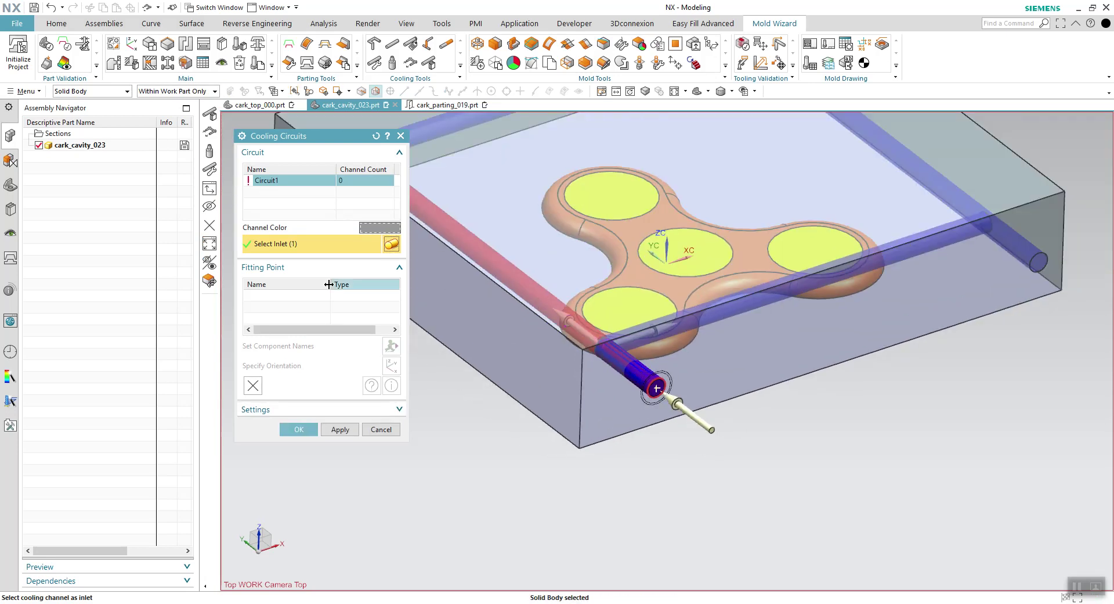
{"action": "scroll", "coordinate": [459, 265], "scroll_direction": "down", "scroll_amount": 4}
{"action": "left_click", "coordinate": [340, 431]}
- Create Circuit2 from a second tube-end inlet and close the circuits dialog
{"action": "scroll", "coordinate": [443, 255], "scroll_direction": "up", "scroll_amount": 5}
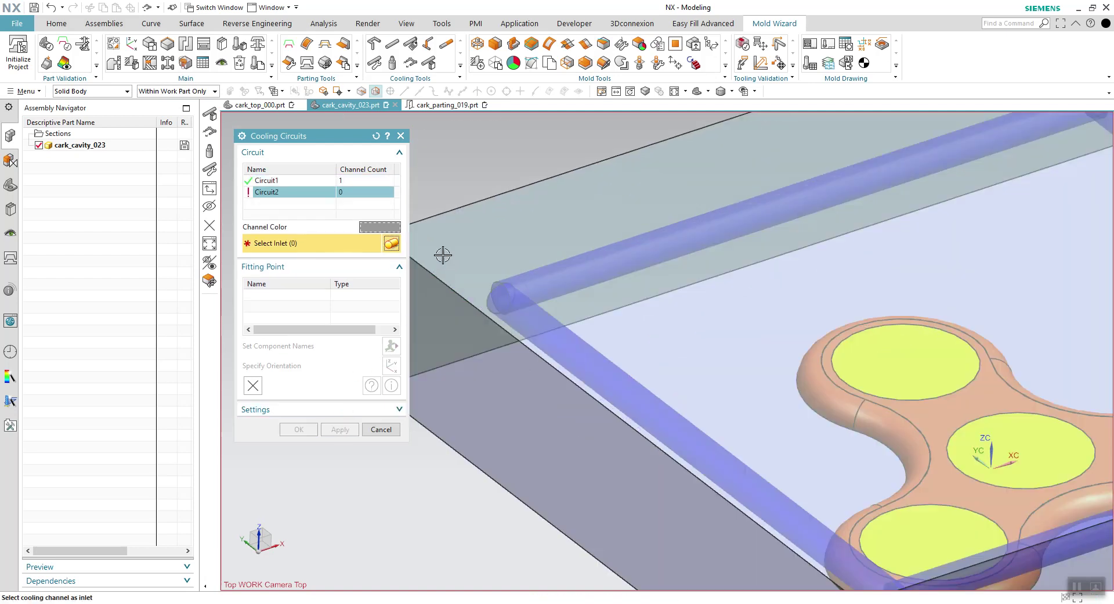
{"action": "scroll", "coordinate": [481, 298], "scroll_direction": "up", "scroll_amount": 2}
{"action": "left_click", "coordinate": [516, 268]}
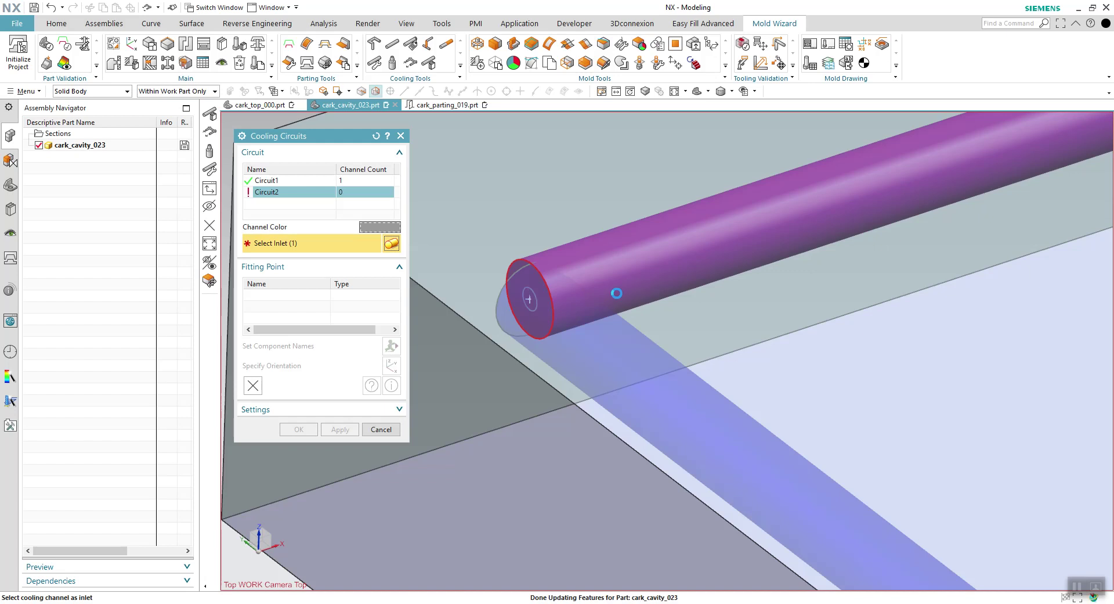
{"action": "scroll", "coordinate": [566, 325], "scroll_direction": "down", "scroll_amount": 7}
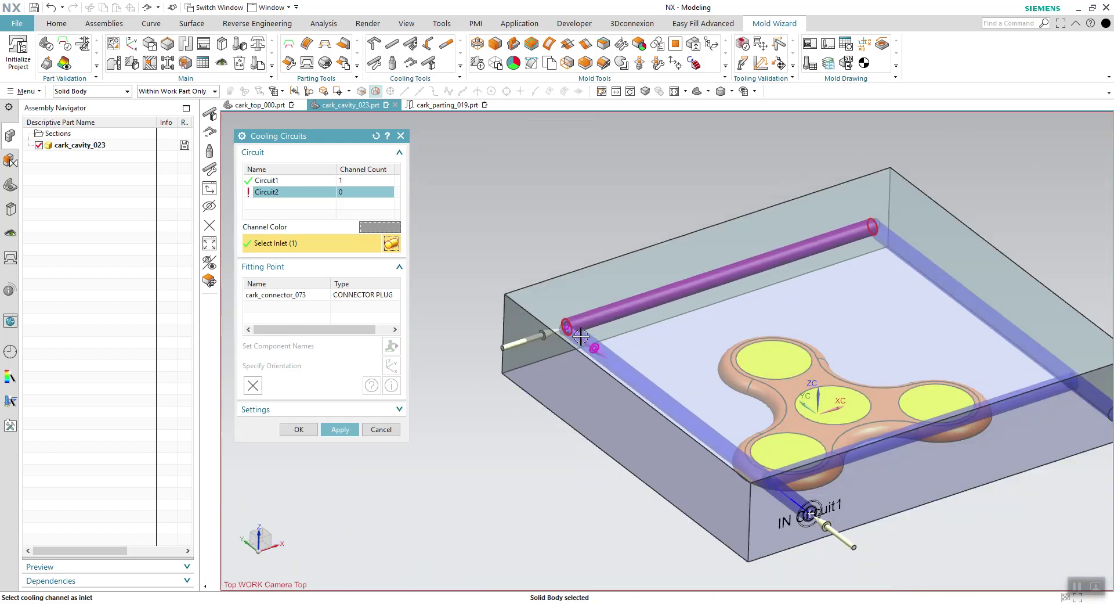
{"action": "left_click", "coordinate": [340, 429]}
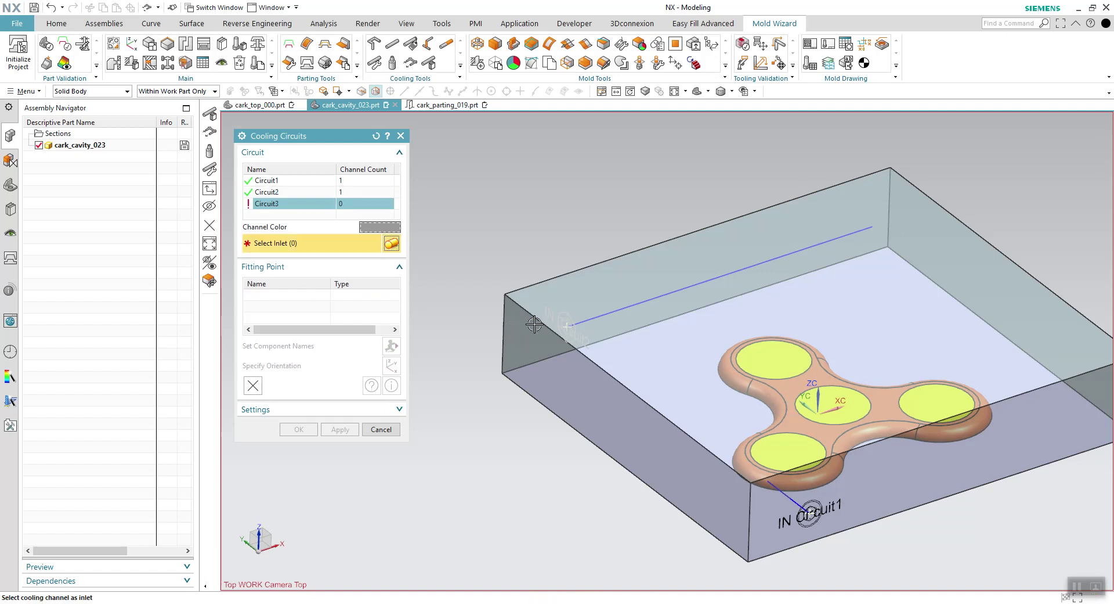
{"action": "scroll", "coordinate": [576, 248], "scroll_direction": "down", "scroll_amount": 3}
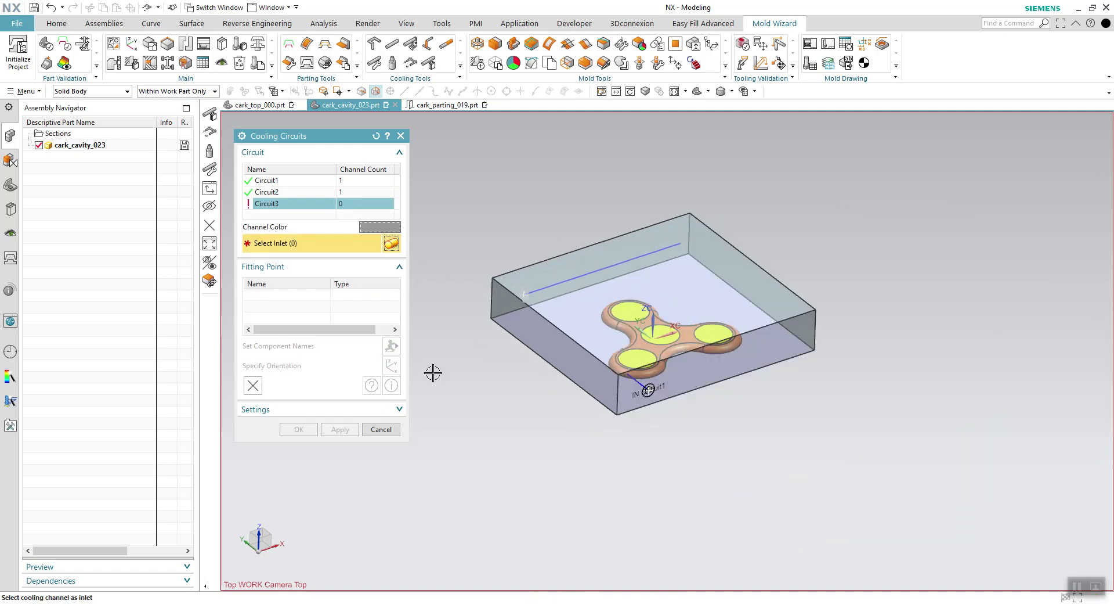
{"action": "left_click", "coordinate": [381, 431]}
{"action": "scroll", "coordinate": [605, 215], "scroll_direction": "up", "scroll_amount": 3}
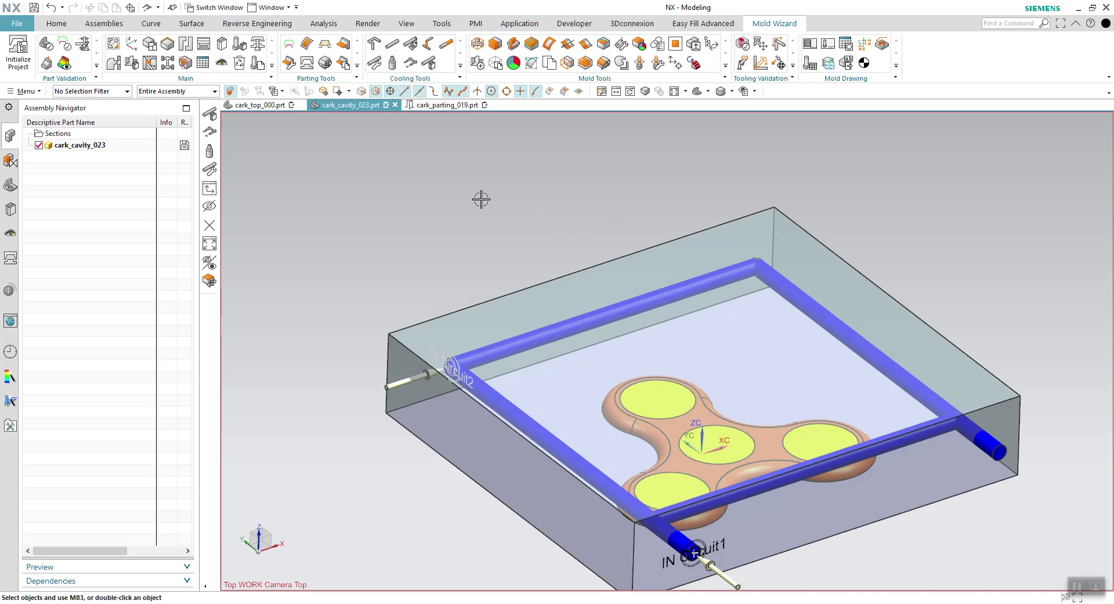
- Choose the CONNECTOR PLUG standard cooling part with Position set to REPOSITION
{"action": "left_click", "coordinate": [430, 69]}
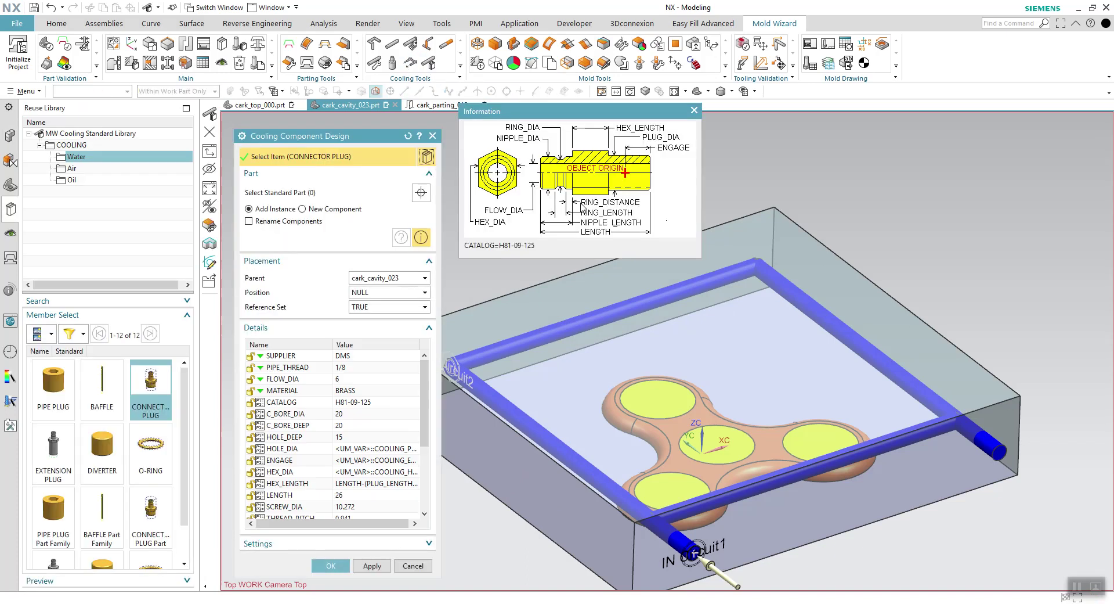
{"action": "left_click", "coordinate": [58, 453]}
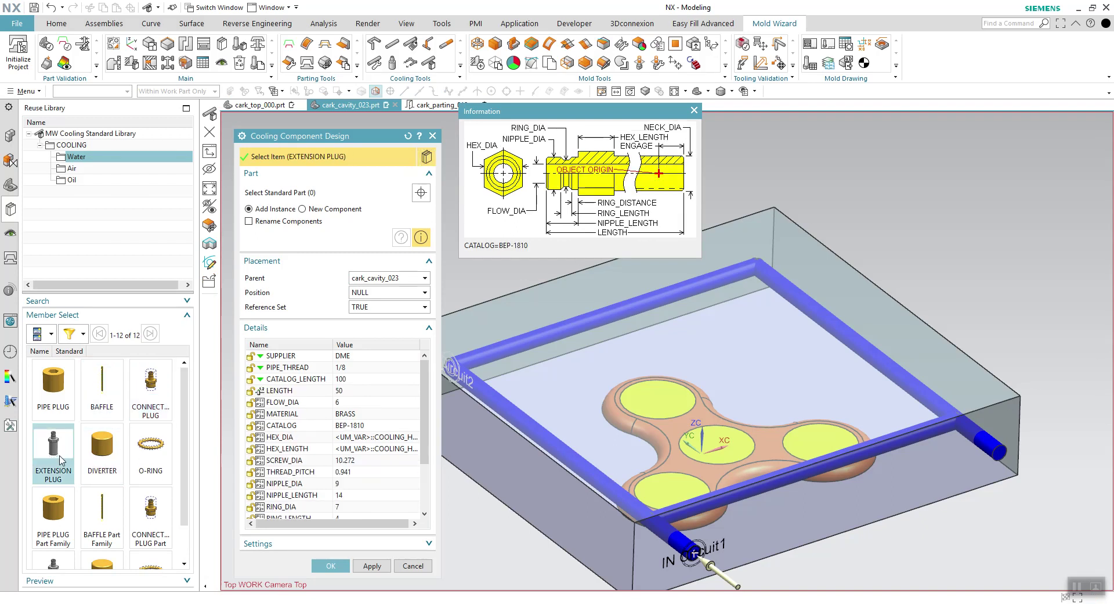
{"action": "left_click", "coordinate": [150, 383]}
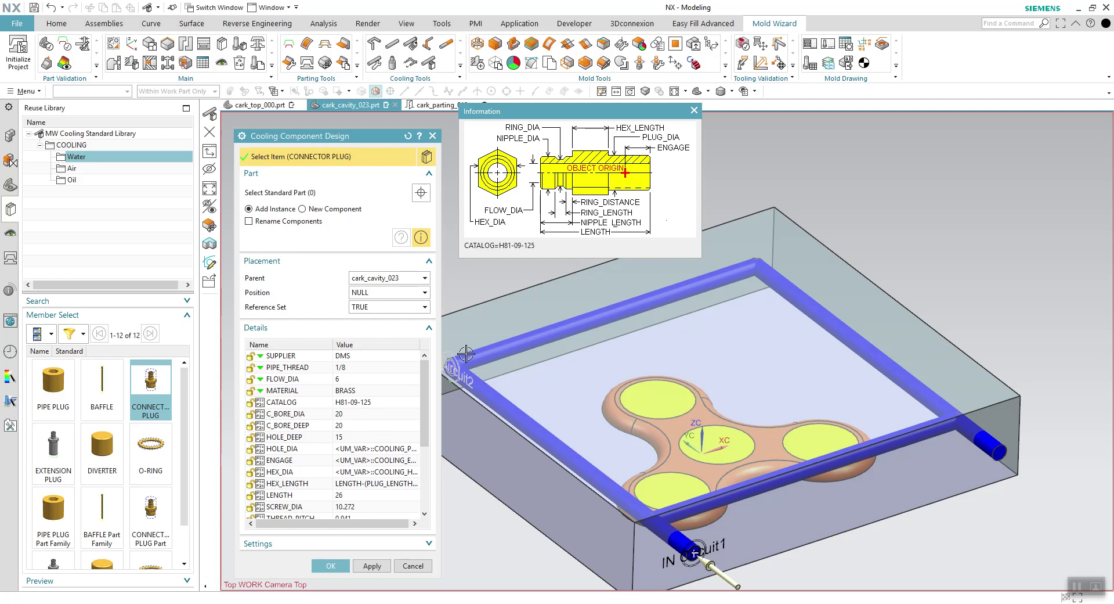
{"action": "scroll", "coordinate": [644, 351], "scroll_direction": "up", "scroll_amount": 2}
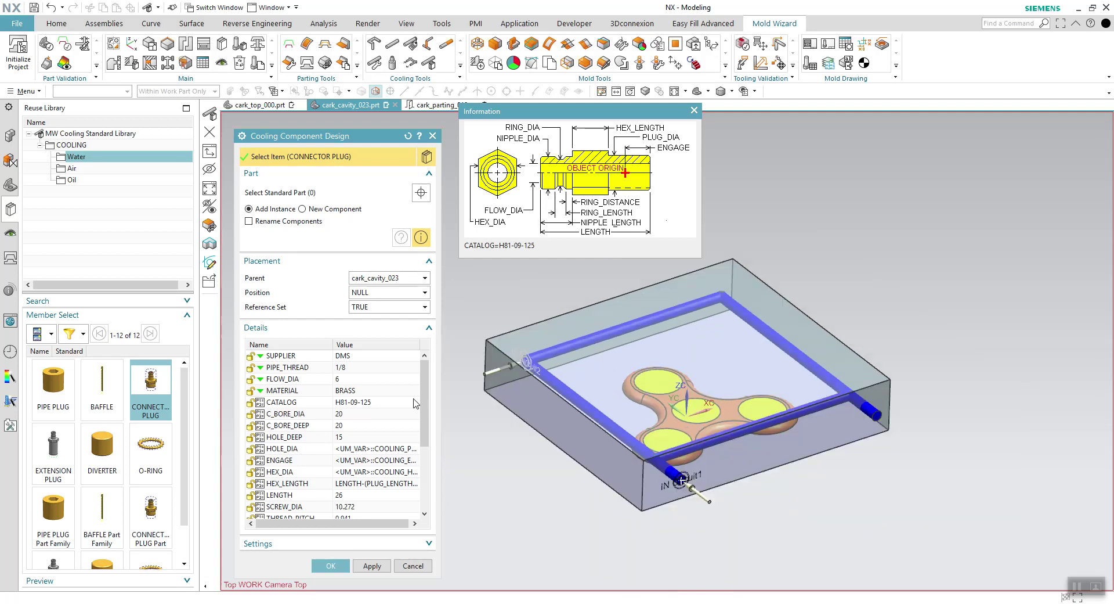
{"action": "left_click", "coordinate": [374, 298]}
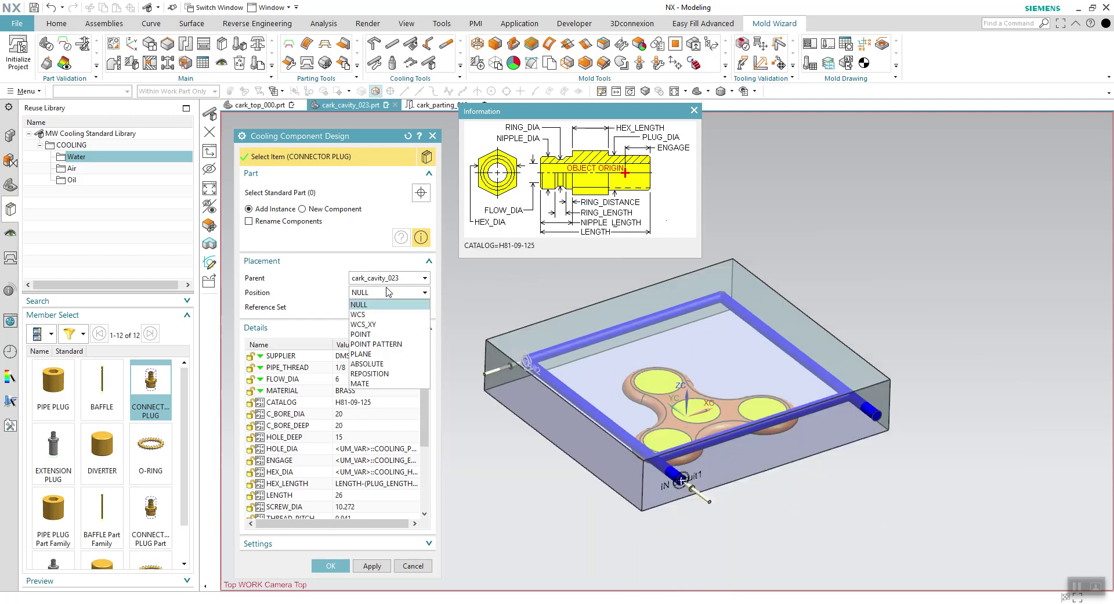
{"action": "left_click", "coordinate": [378, 381]}
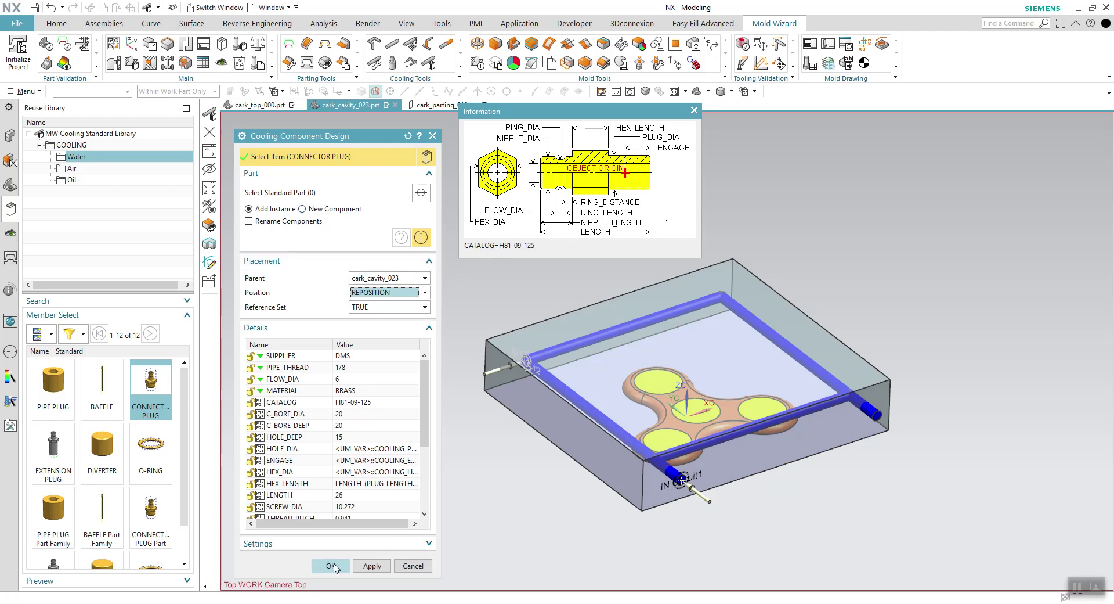
- Insert the connector plug and locate it at the Circuit1 inlet's circular edge
{"action": "left_click", "coordinate": [335, 567]}
{"action": "scroll", "coordinate": [727, 546], "scroll_direction": "up", "scroll_amount": 4}
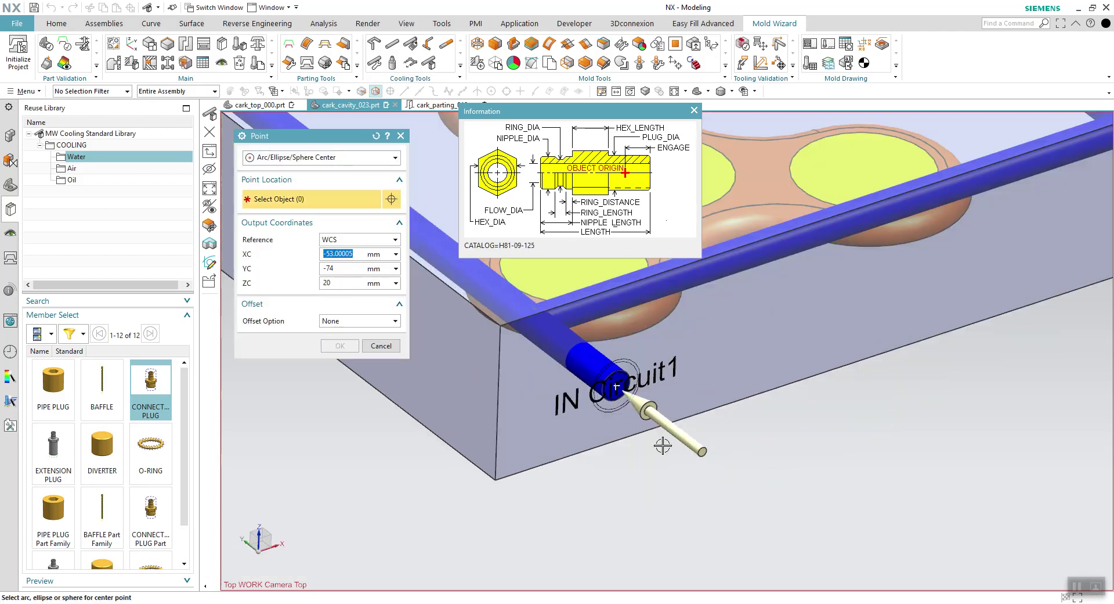
{"action": "scroll", "coordinate": [617, 377], "scroll_direction": "up", "scroll_amount": 2}
{"action": "left_click", "coordinate": [614, 367]}
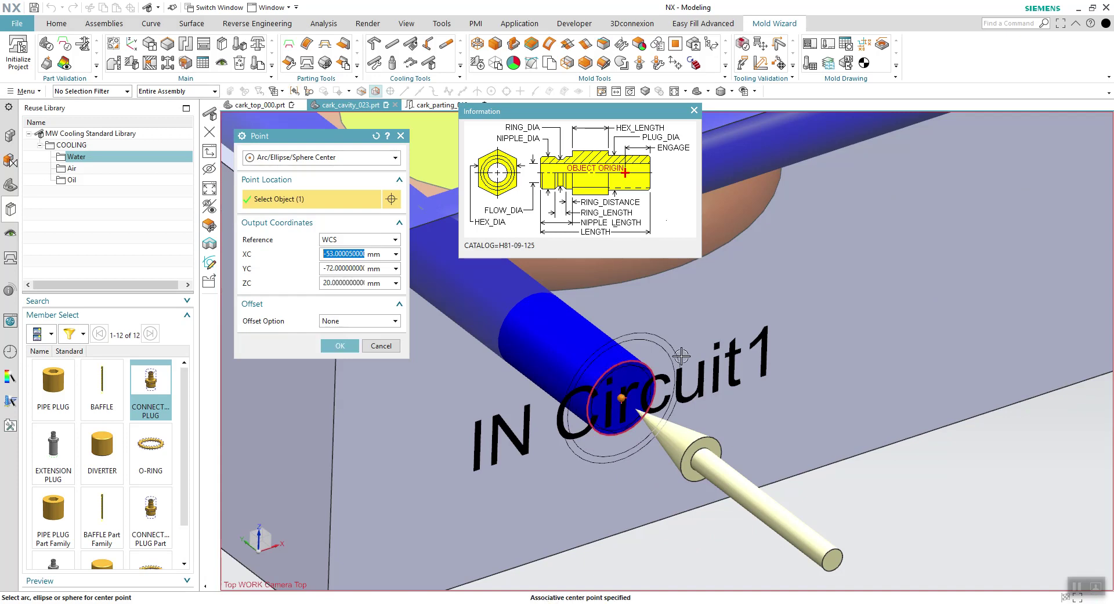
{"action": "left_click", "coordinate": [344, 348]}
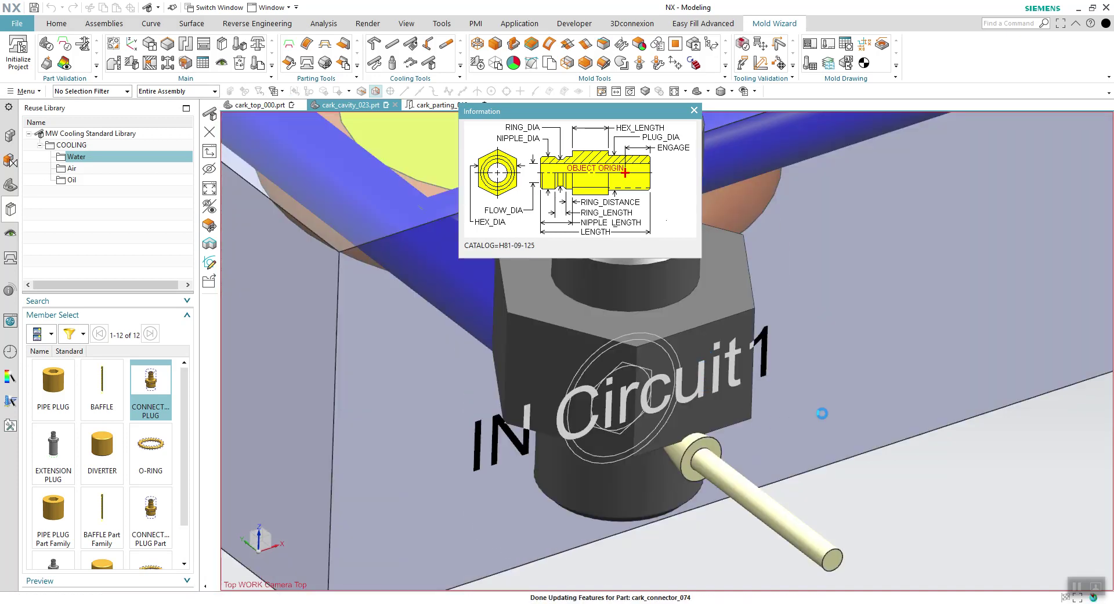
{"action": "scroll", "coordinate": [822, 413], "scroll_direction": "down", "scroll_amount": 4}
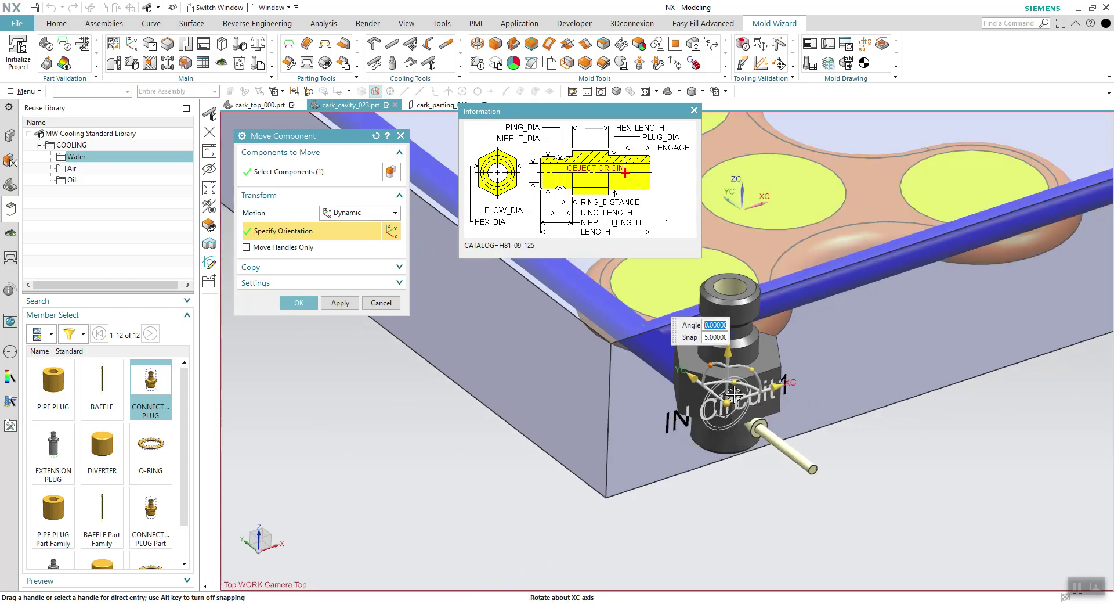
- Rotate the connector plug 90° about XC and accept the new orientation
{"action": "type", "text": "1"}
{"action": "key", "text": "Return"}
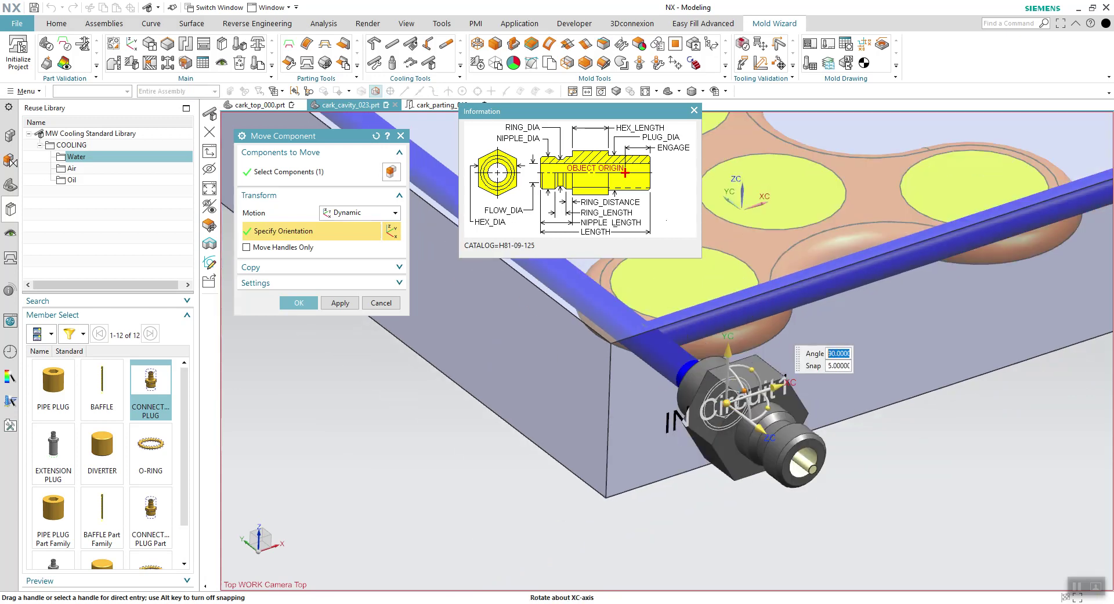
{"action": "left_click", "coordinate": [286, 304]}
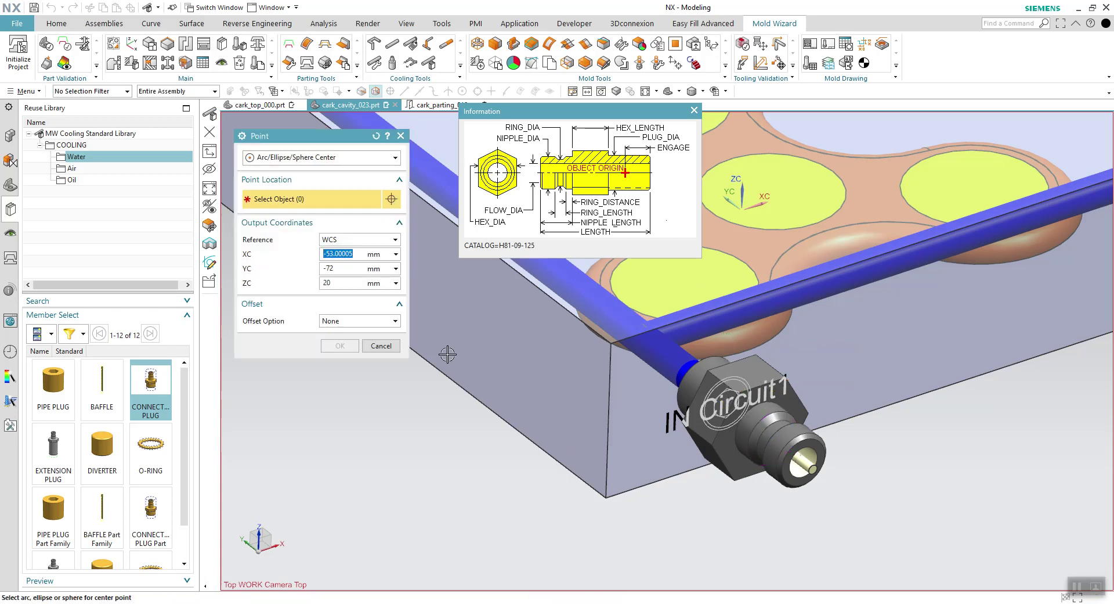
- Close the leftover Point and Information dialogs and view the whole cavity block tilted
{"action": "left_click", "coordinate": [379, 349]}
{"action": "key", "text": "ctrl+f"}
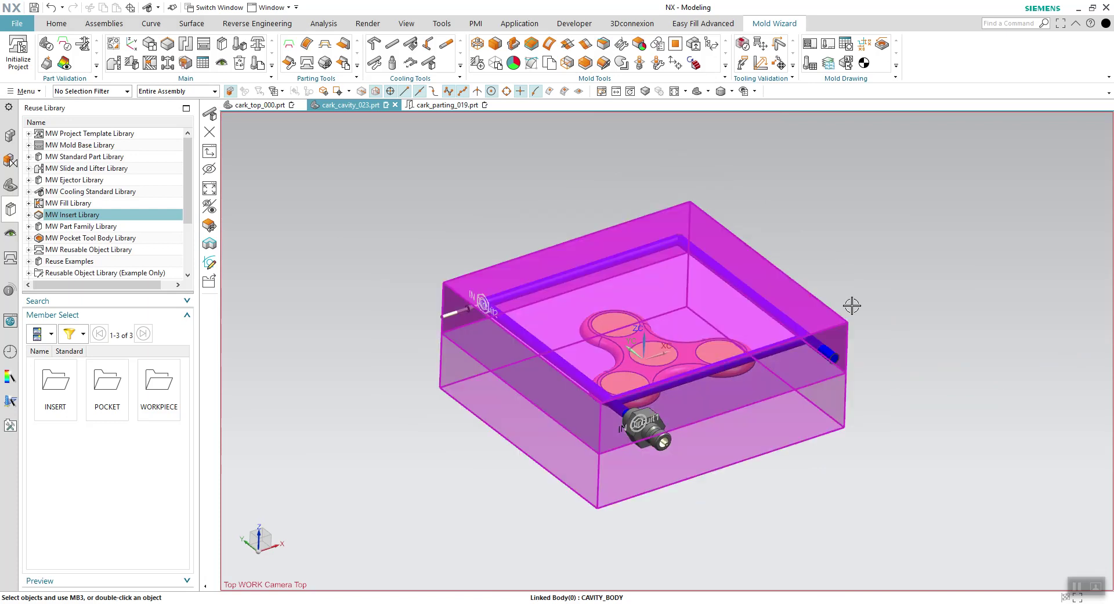
{"action": "mouse_move", "coordinate": [922, 263]}
{"action": "middle_mouse_down"}
{"action": "mouse_move", "coordinate": [856, 261]}
{"action": "mouse_move", "coordinate": [870, 281]}
{"action": "mouse_move", "coordinate": [821, 259]}
{"action": "mouse_move", "coordinate": [771, 292]}
{"action": "middle_mouse_up"}
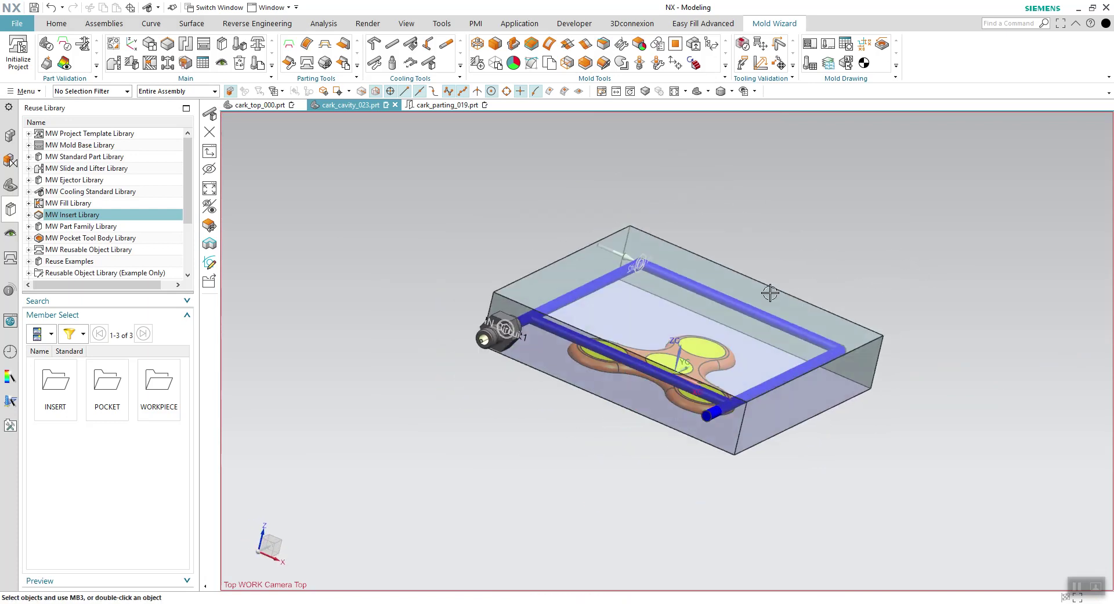
- Open cark_cavity_023's parent assembly cark_top_000 in its own window from the Assembly Navigator
{"action": "left_click", "coordinate": [10, 135]}
{"action": "left_click", "coordinate": [93, 145]}
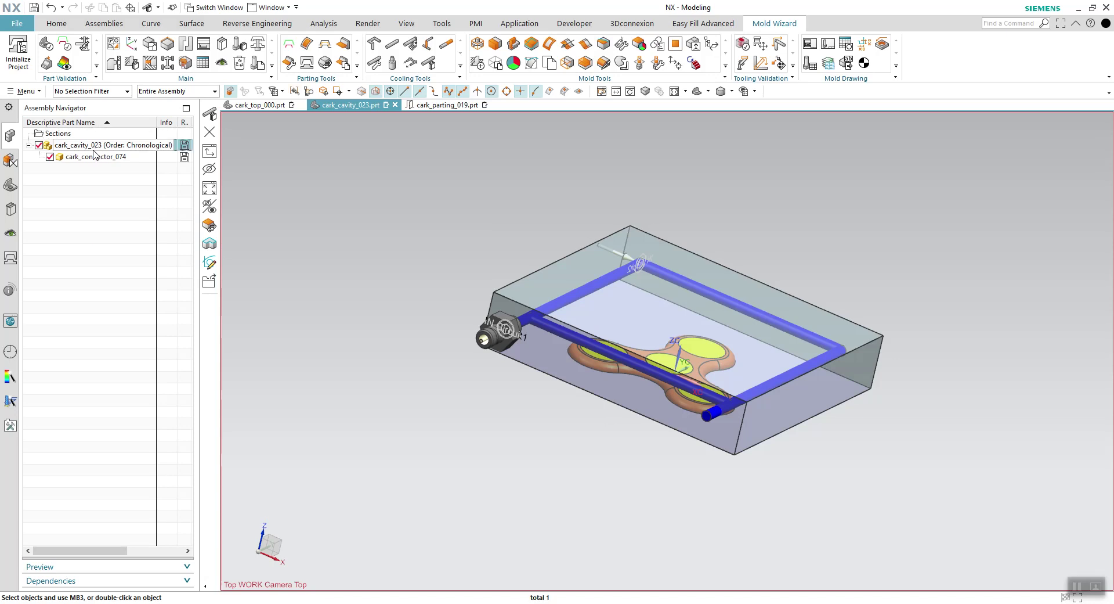
{"action": "right_click", "coordinate": [93, 146]}
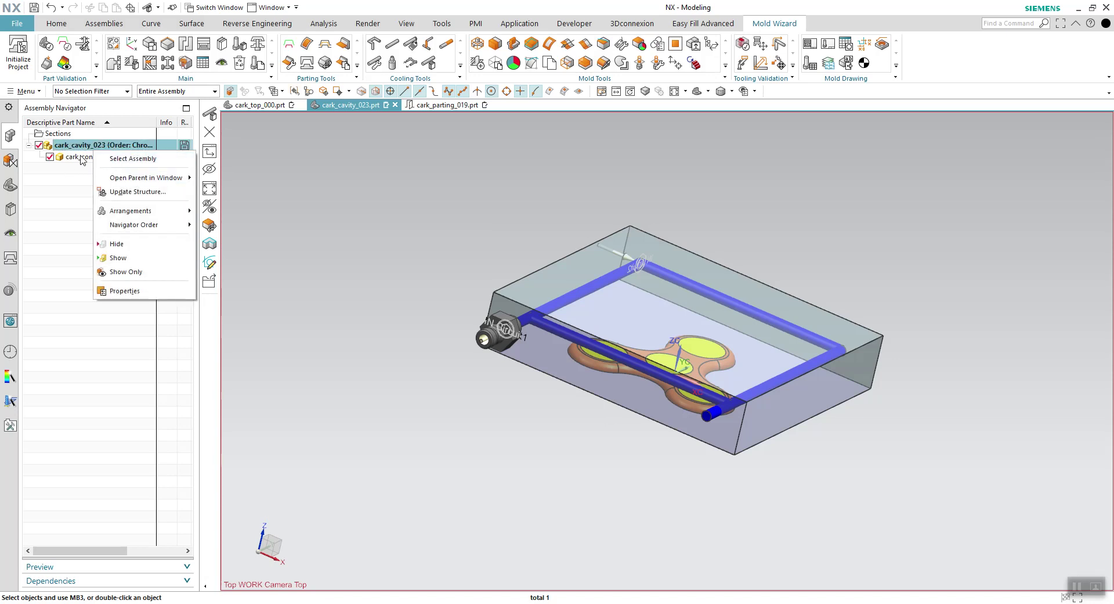
{"action": "mouse_move", "coordinate": [145, 178]}
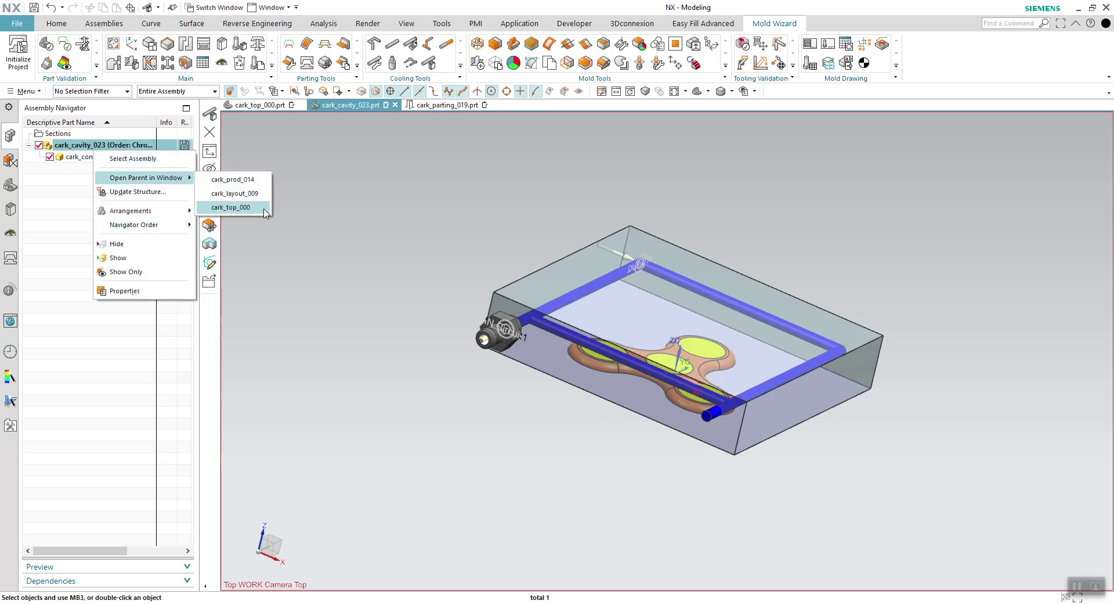
{"action": "left_click", "coordinate": [232, 207]}
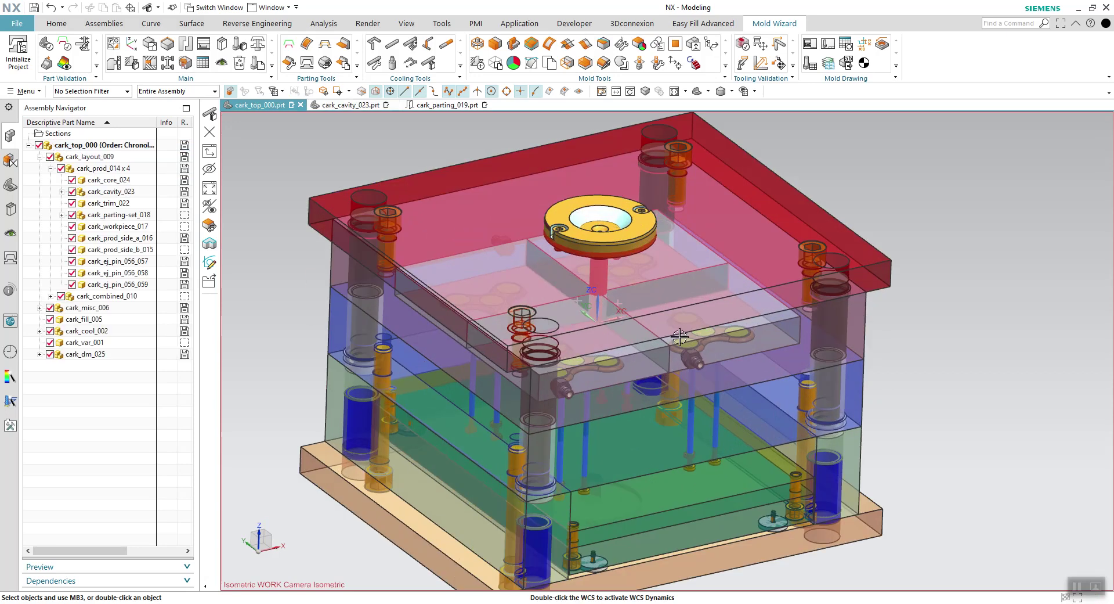
{"action": "scroll", "coordinate": [679, 337], "scroll_direction": "up", "scroll_amount": 3}
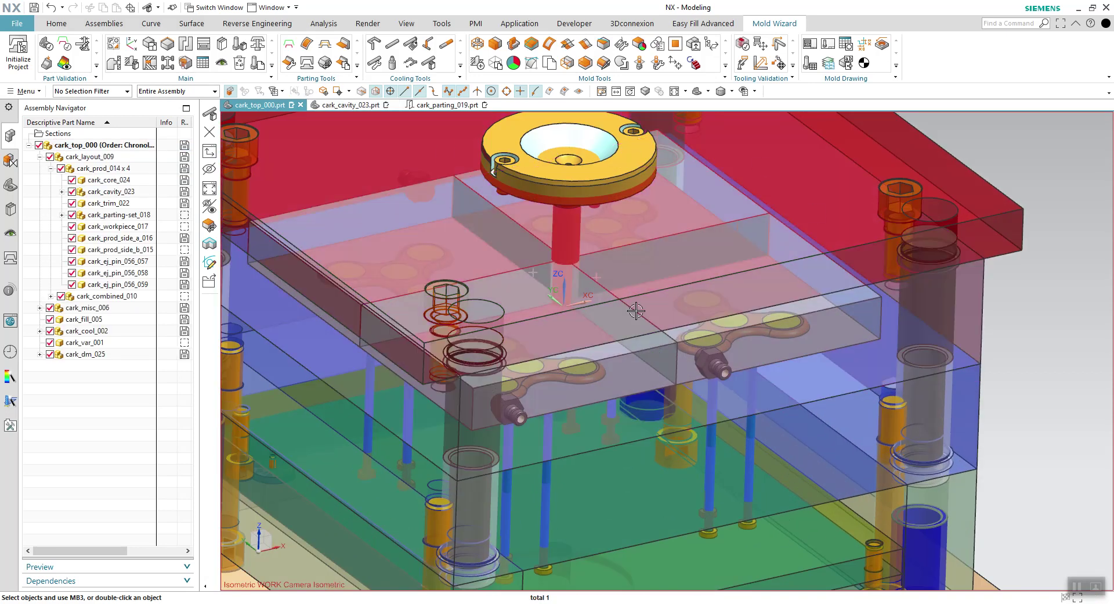
{"action": "key", "text": "ctrl+f"}
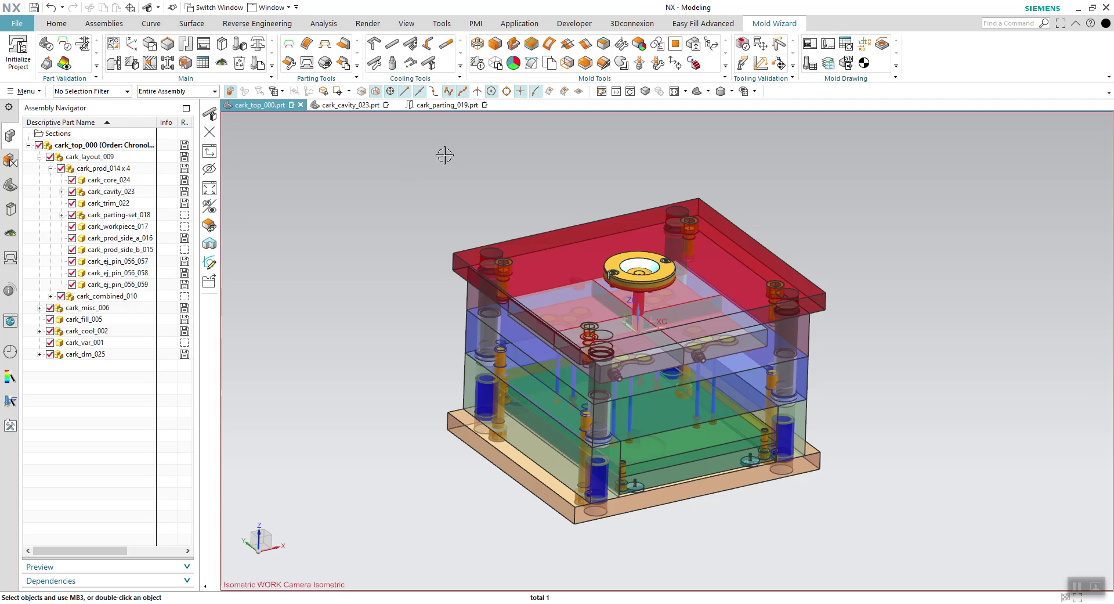
{"action": "middle_click_drag", "start_coordinate": [421, 180], "coordinate": [342, 187]}
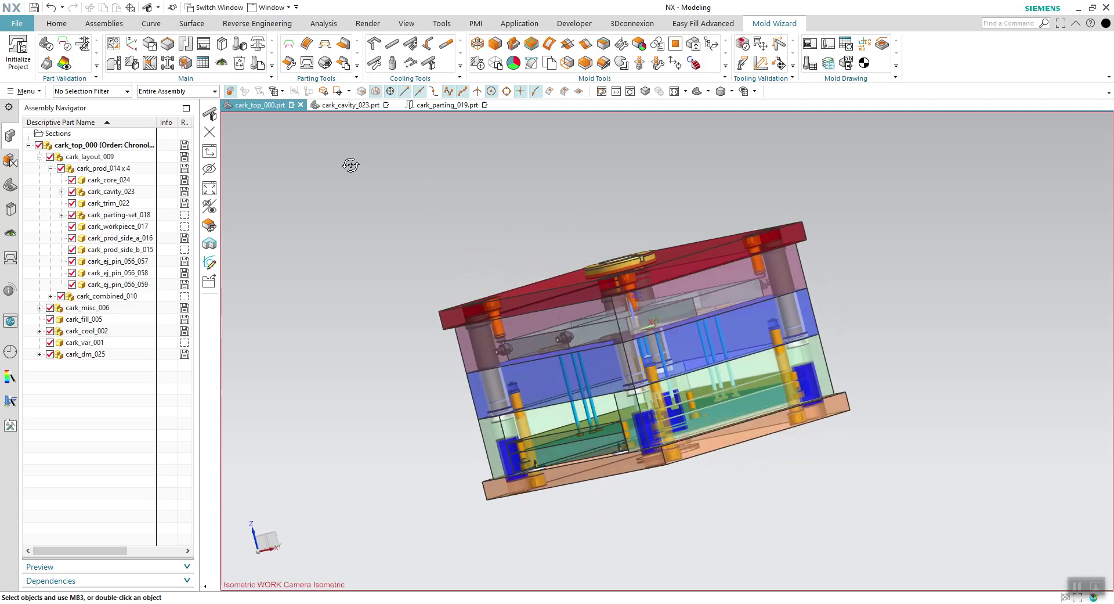